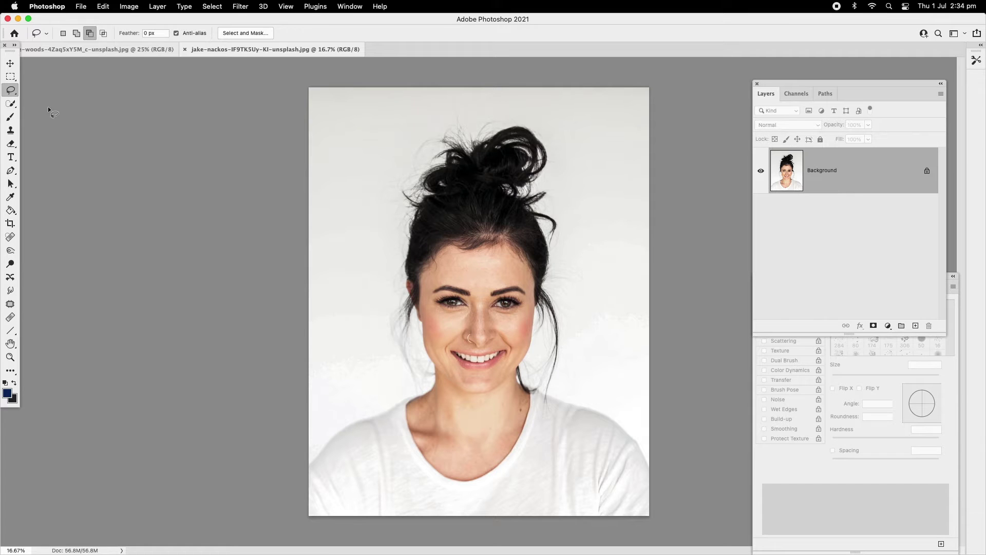
# Select the woman in the portrait automatically with the Quick Selection tool's Select Subject command.
pyautogui.click(10, 104)
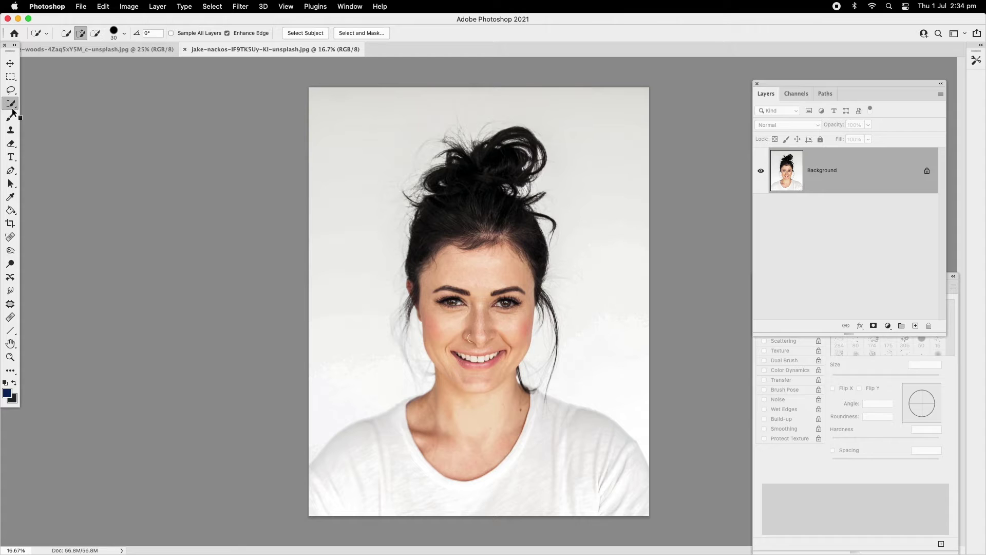
pyautogui.press('super+plus')
pyautogui.press('super+plus')
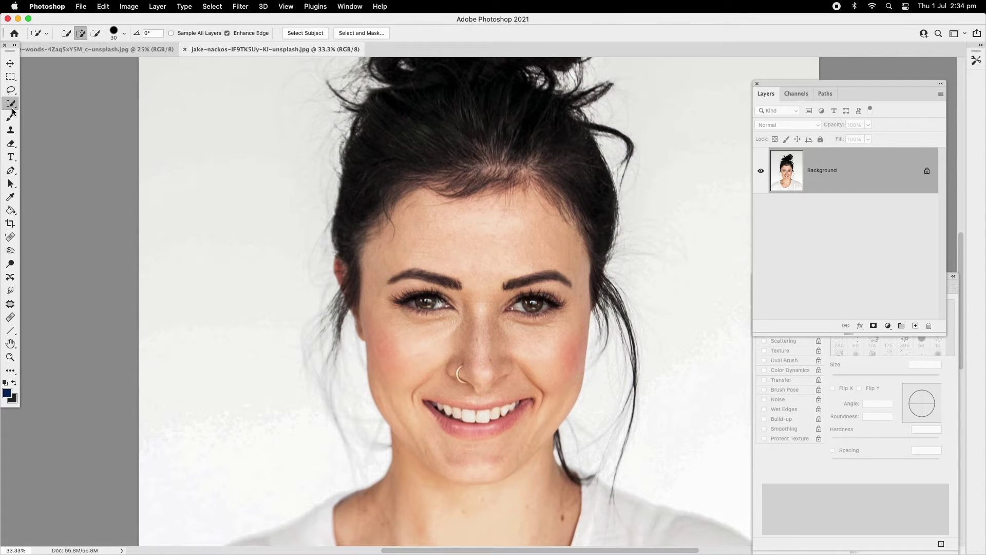
pyautogui.rightClick(11, 106)
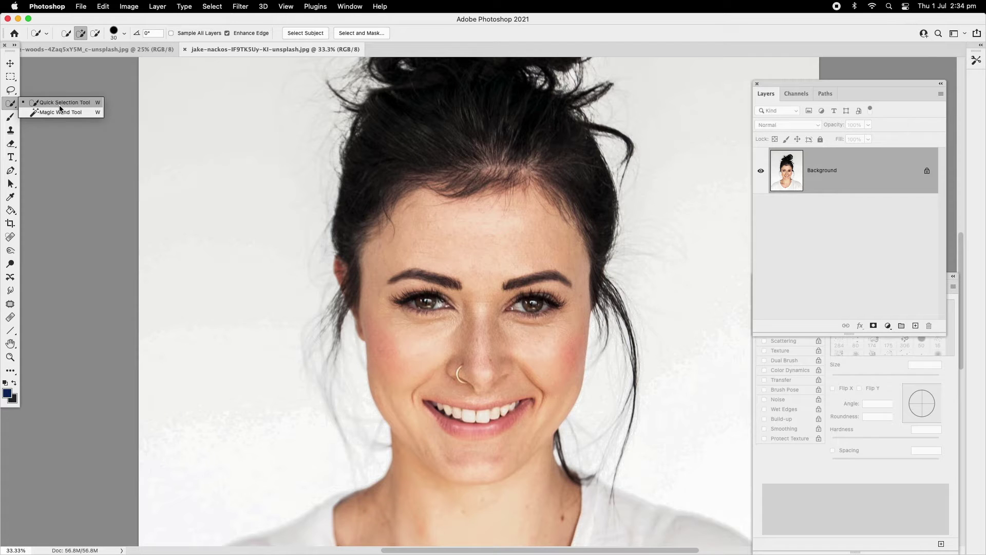
pyautogui.click(57, 104)
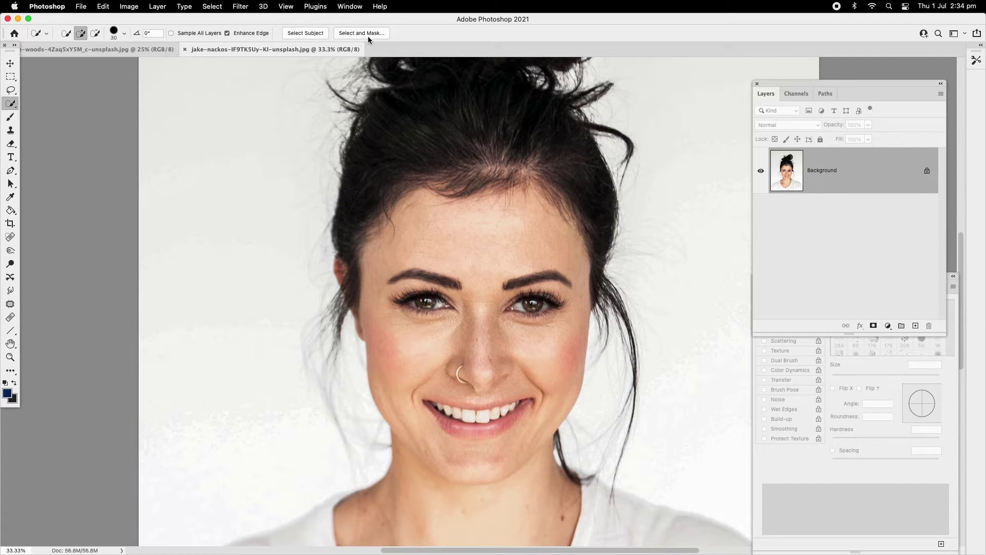
pyautogui.click(310, 33)
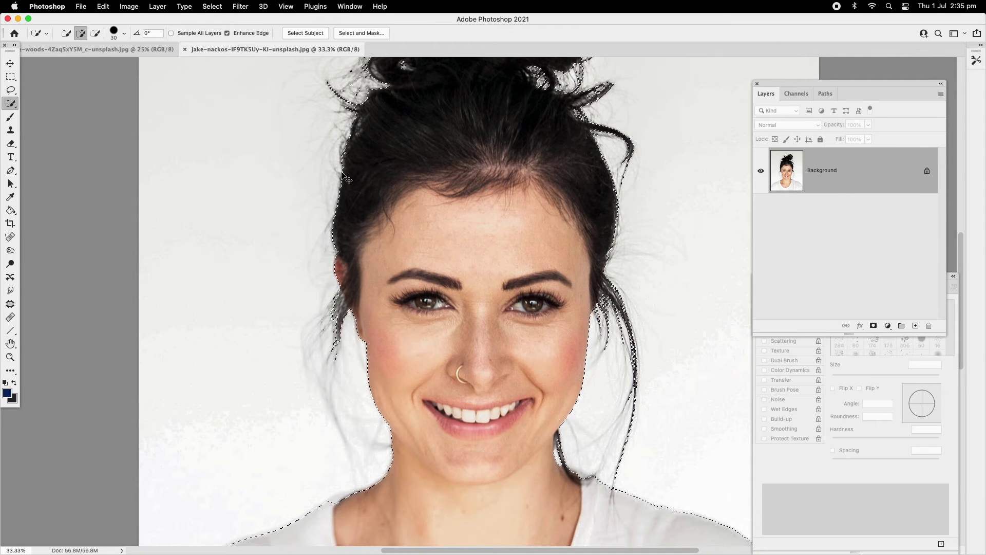
# Add a layer mask from the subject selection to hide the portrait's background.
pyautogui.press('super+minus')
pyautogui.press('super+minus')
pyautogui.press('super+minus')
pyautogui.press('super+minus')
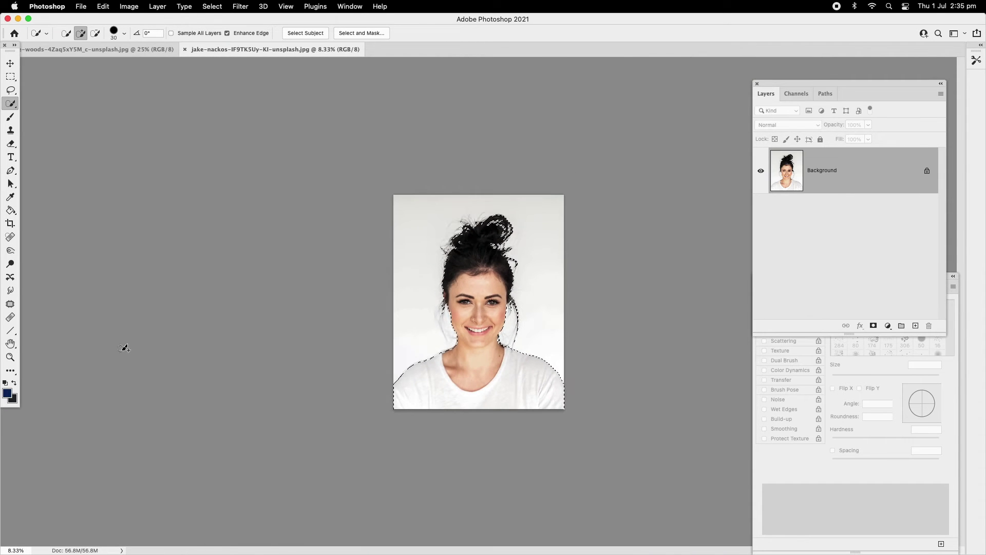
pyautogui.press('z')
pyautogui.click(503, 318)
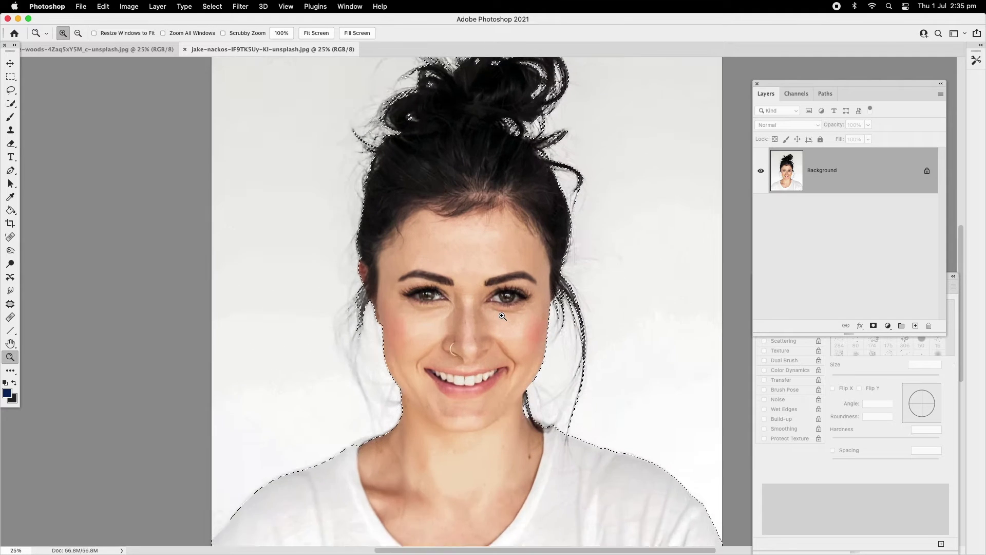
pyautogui.click(503, 318)
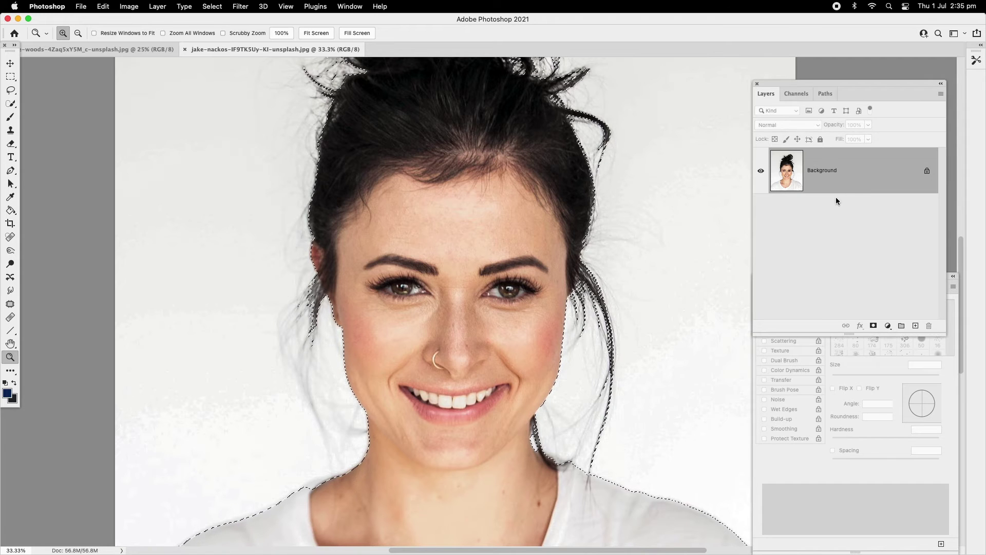
pyautogui.click(873, 326)
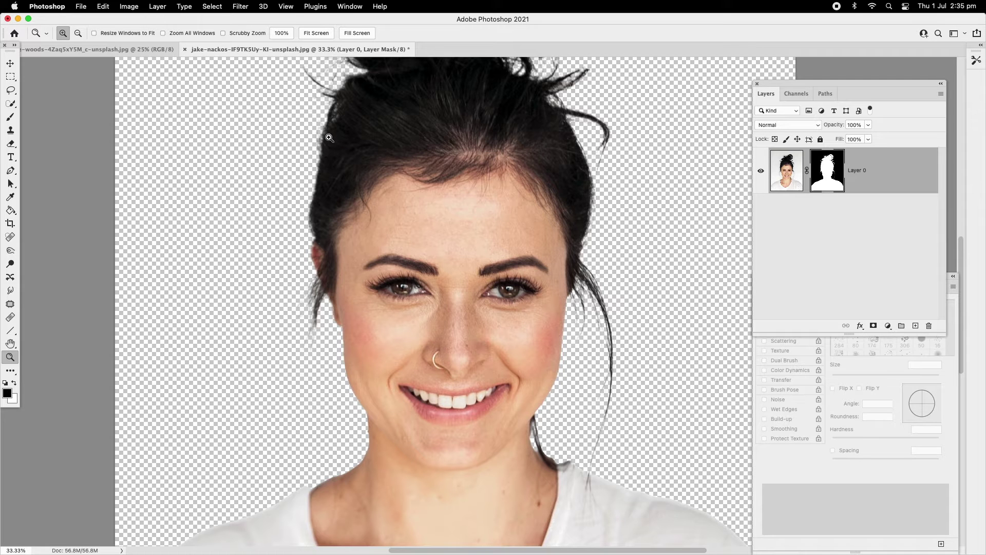
# Examine the masked edges around the woman's hair, face, neck and shoulders.
pyautogui.click(327, 112)
pyautogui.click(327, 113)
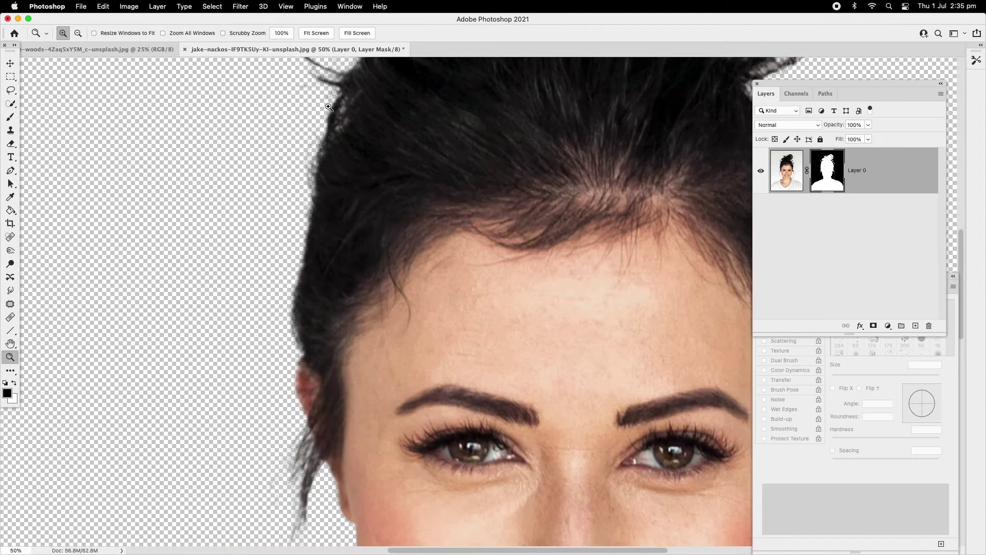
pyautogui.scroll(5, 359, 315)
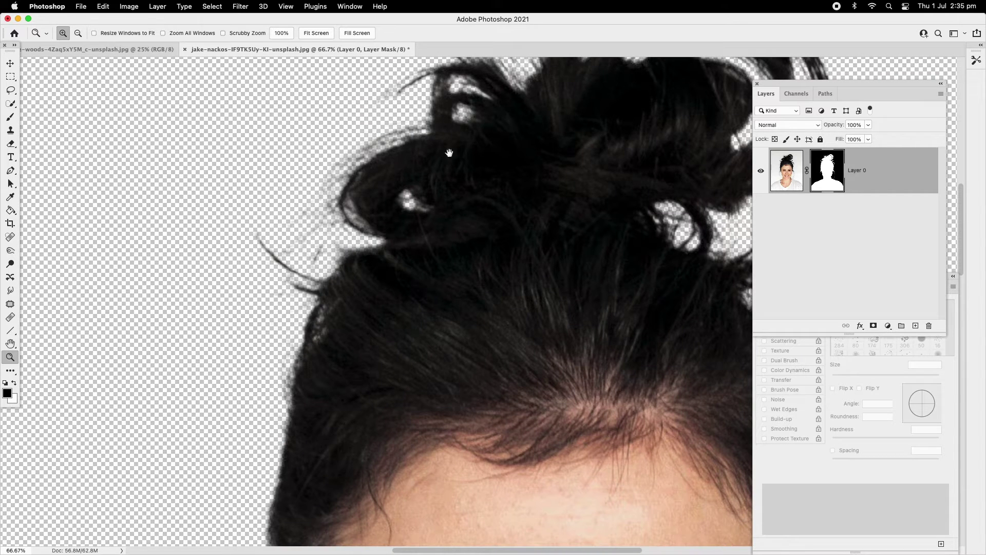
pyautogui.hscroll(5, 599, 205)
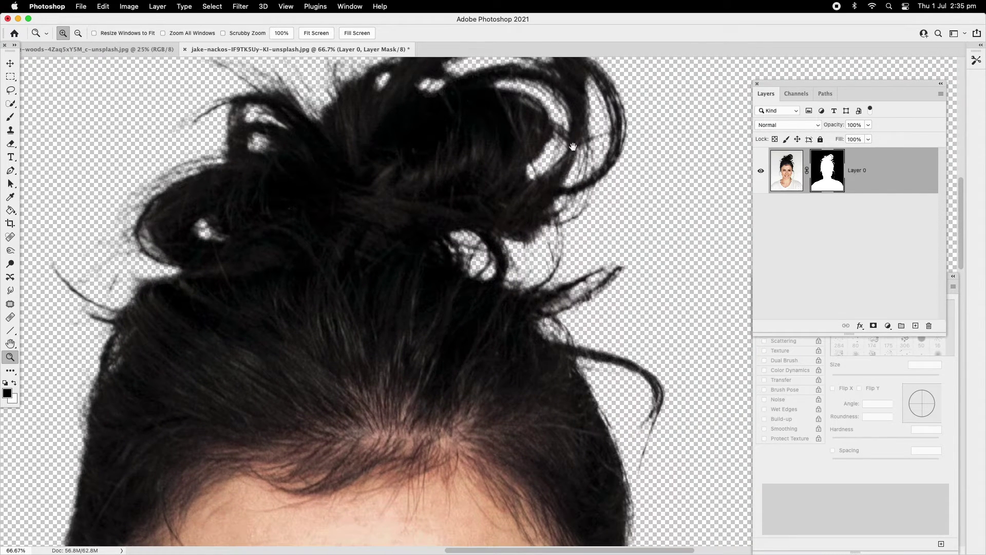
pyautogui.scroll(-12, 494, 328)
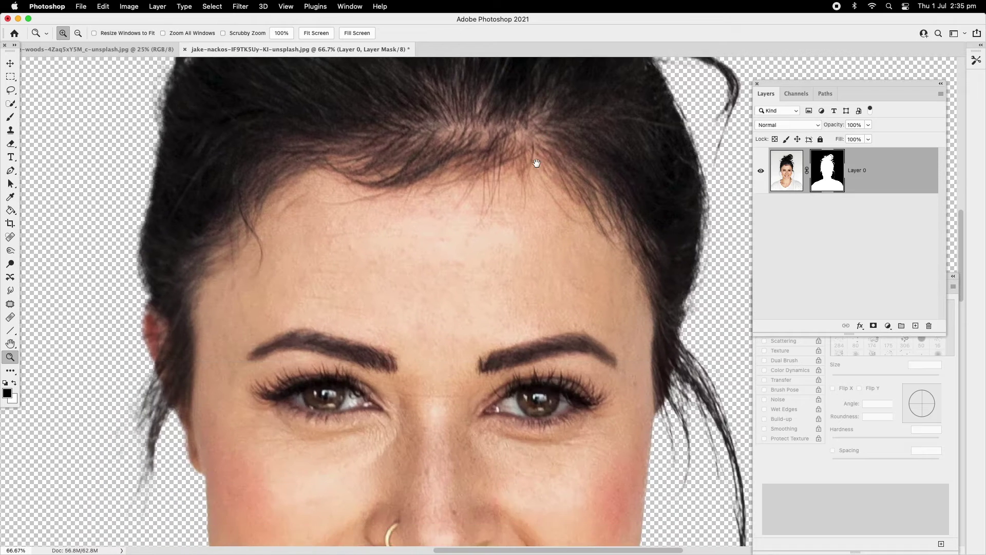
pyautogui.hscroll(4, 644, 249)
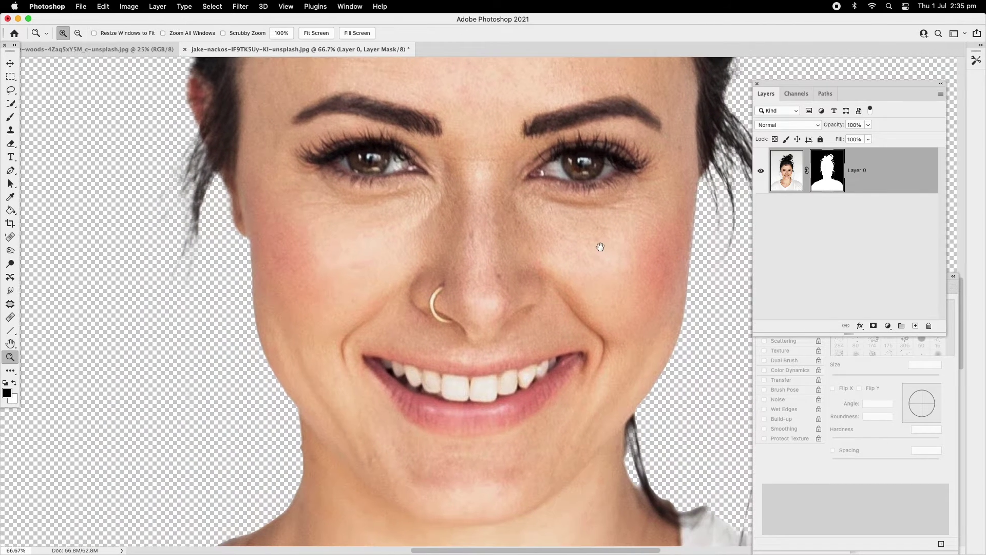
pyautogui.scroll(2, 550, 206)
pyautogui.hscroll(2, 550, 206)
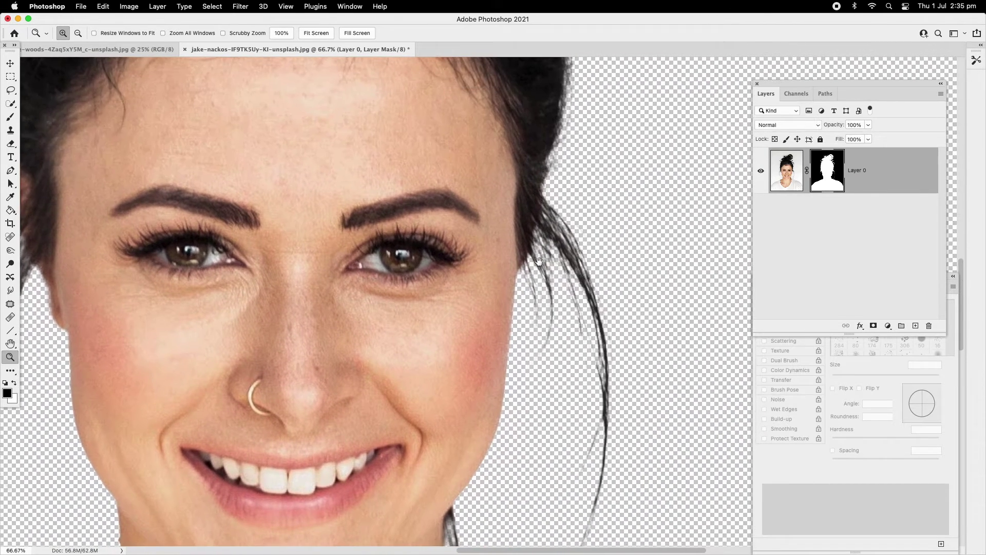
pyautogui.scroll(-5, 565, 190)
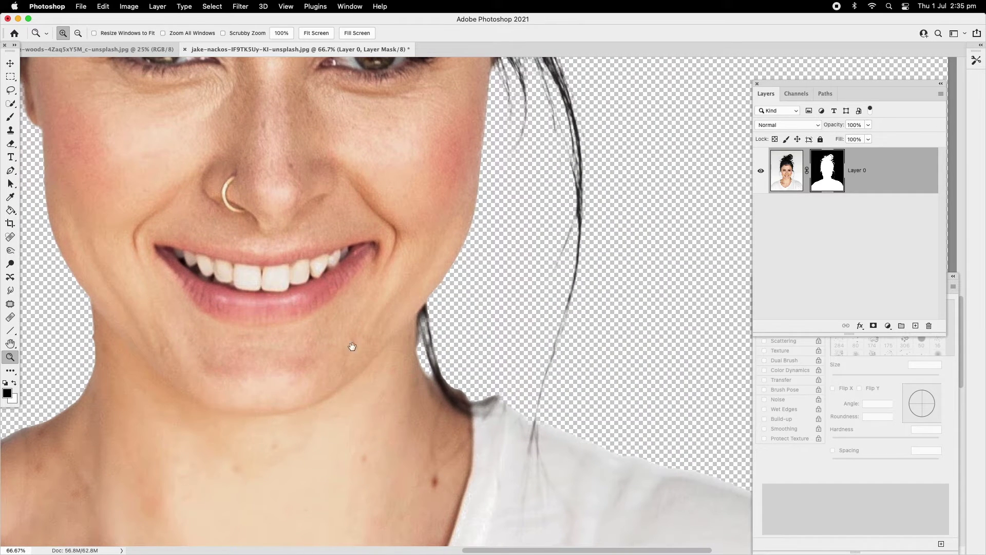
pyautogui.hscroll(-6, 451, 299)
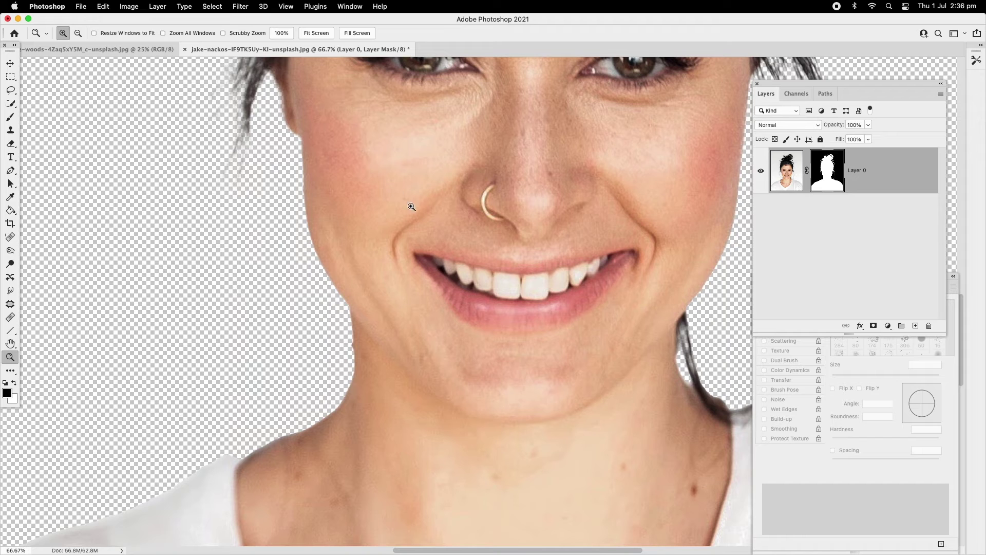
pyautogui.keyDown('alt'); pyautogui.click(516, 199); pyautogui.keyUp('alt')
pyautogui.keyDown('alt'); pyautogui.click(516, 199); pyautogui.keyUp('alt')
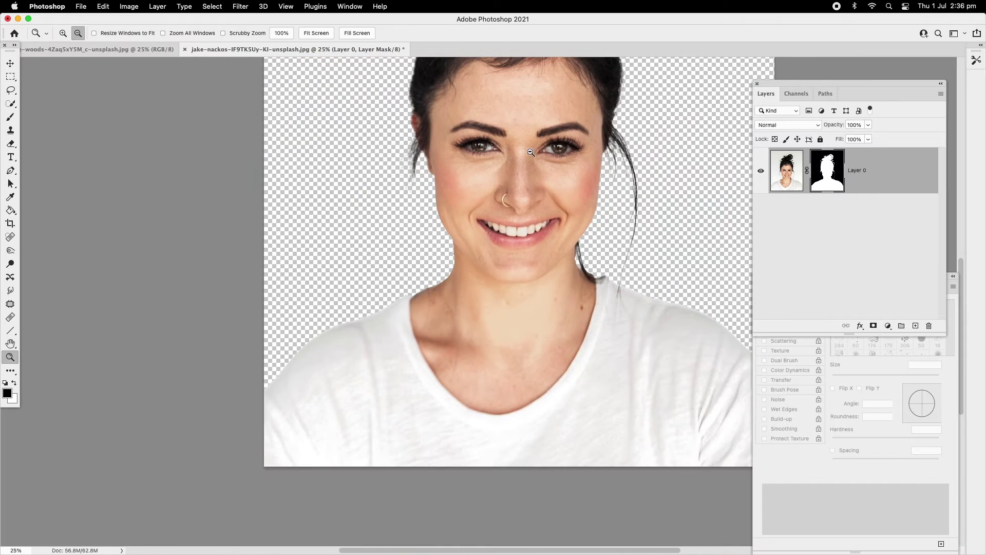
pyautogui.keyDown('alt'); pyautogui.click(539, 128); pyautogui.keyUp('alt')
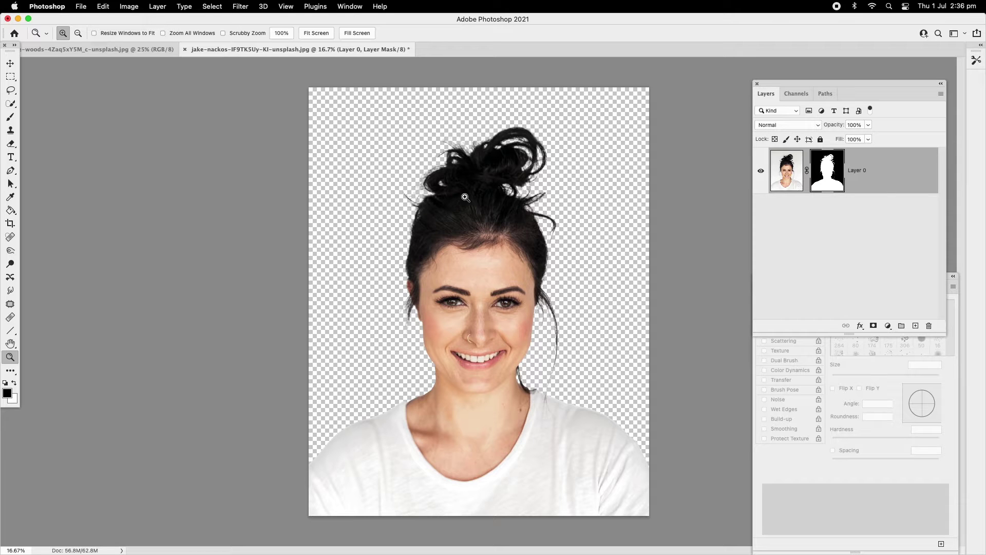
# Copy the entire white brick wall image into the portrait document as a new layer.
pyautogui.click(144, 53)
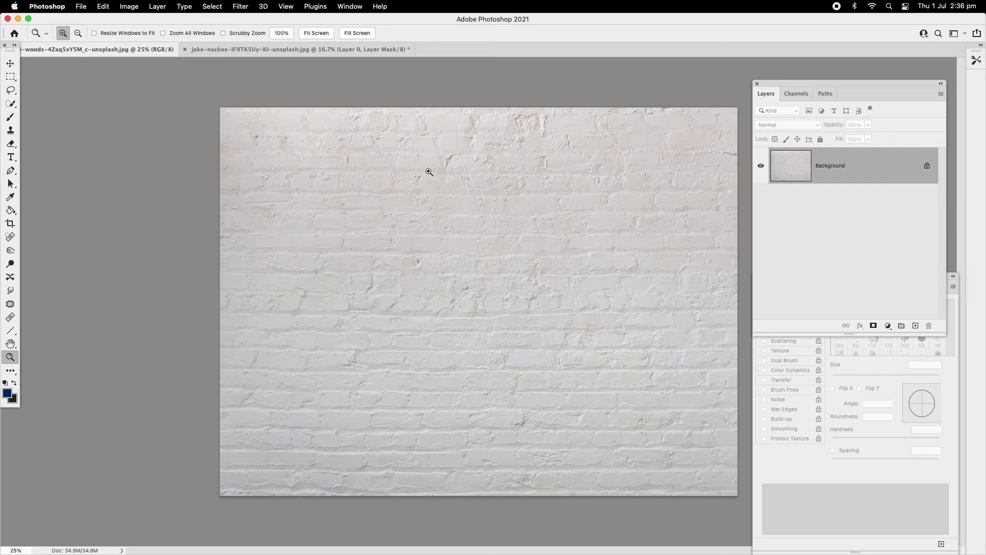
pyautogui.click(507, 276)
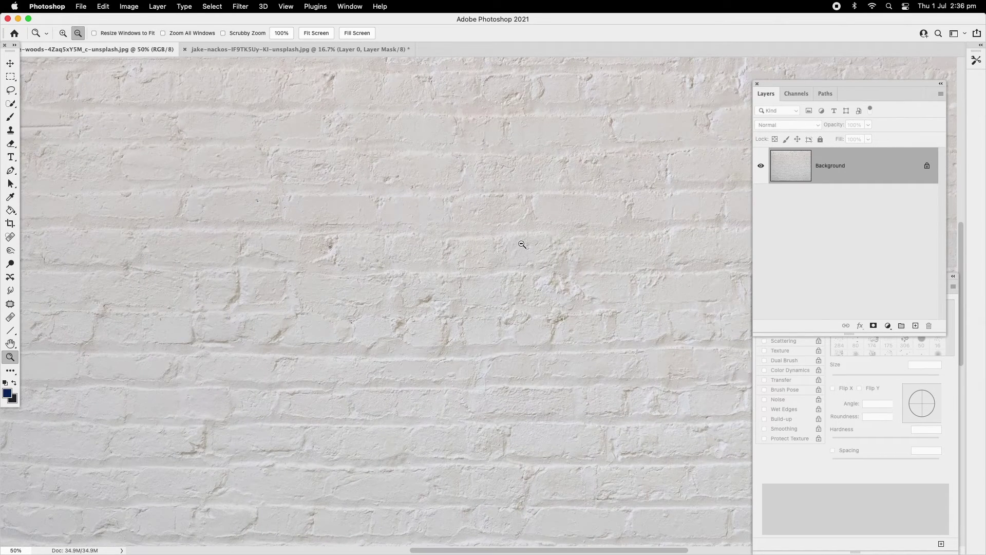
pyautogui.keyDown('alt'); pyautogui.click(518, 244); pyautogui.keyUp('alt')
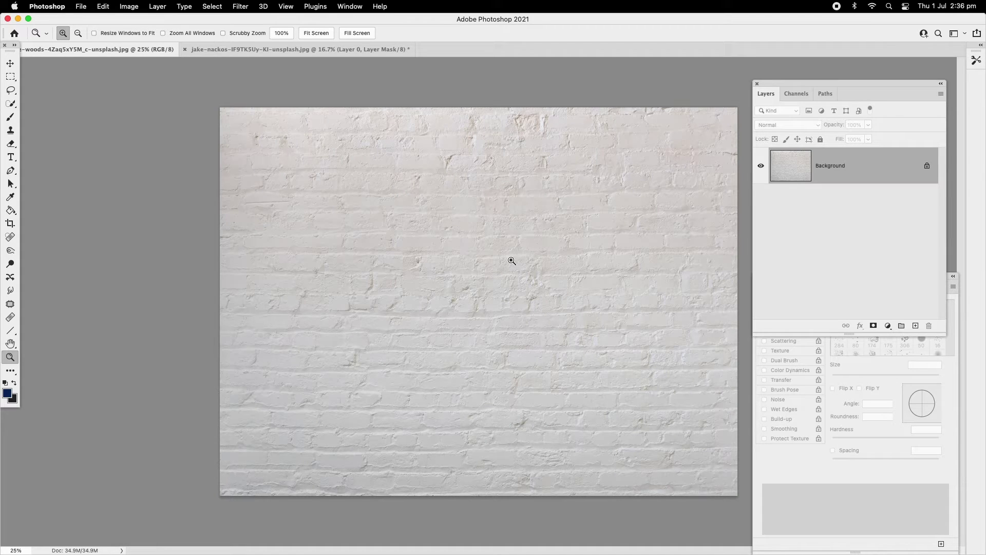
pyautogui.click(10, 63)
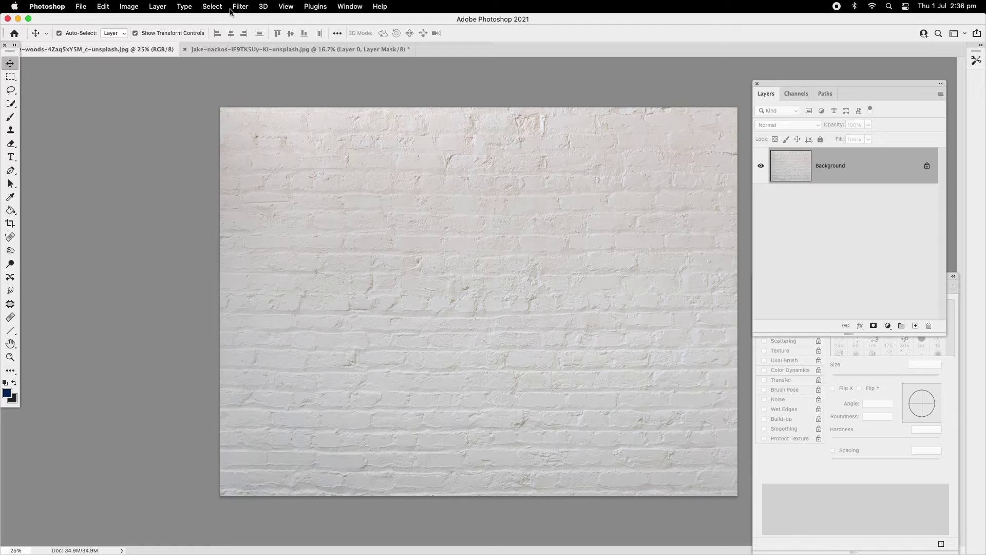
pyautogui.click(213, 7)
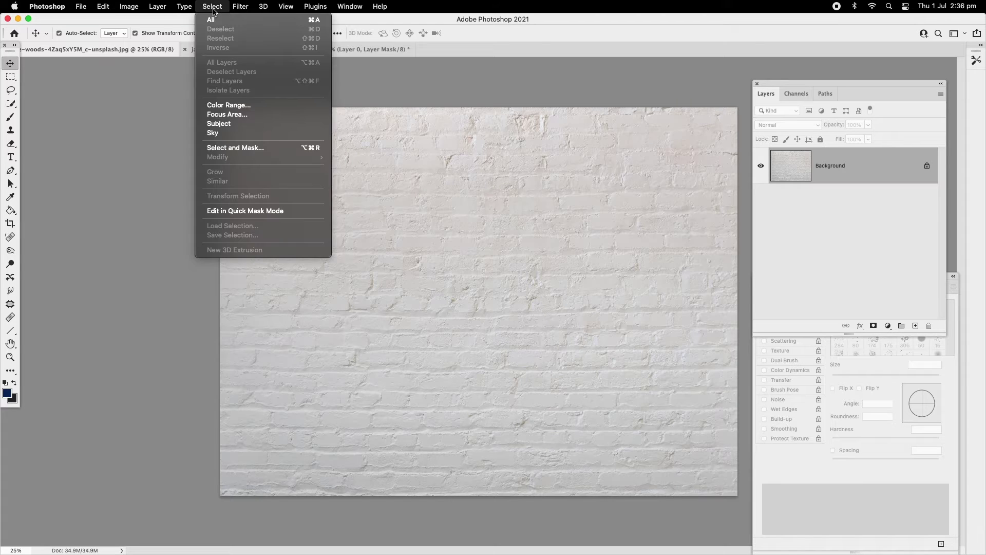
pyautogui.click(216, 22)
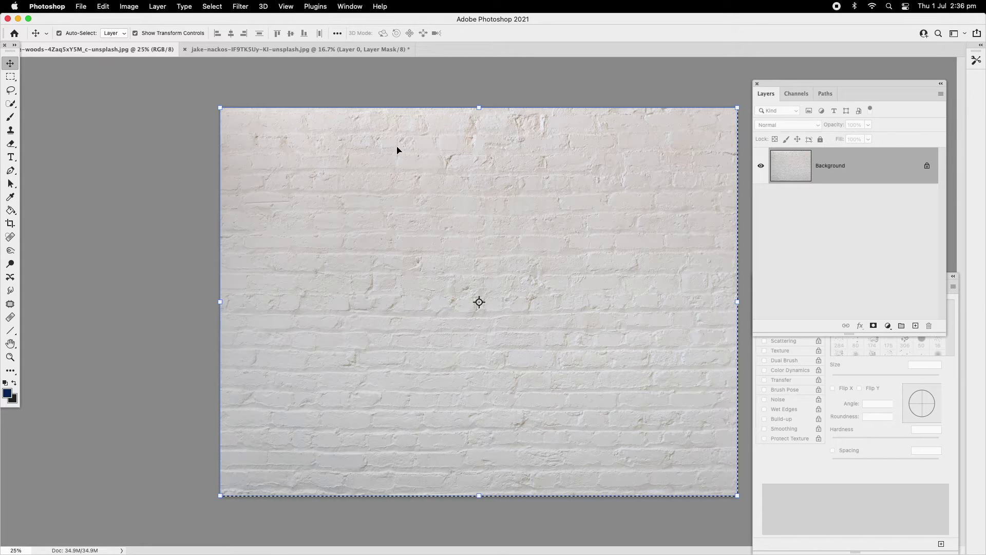
pyautogui.moveTo(381, 192); pyautogui.dragTo(293, 52)
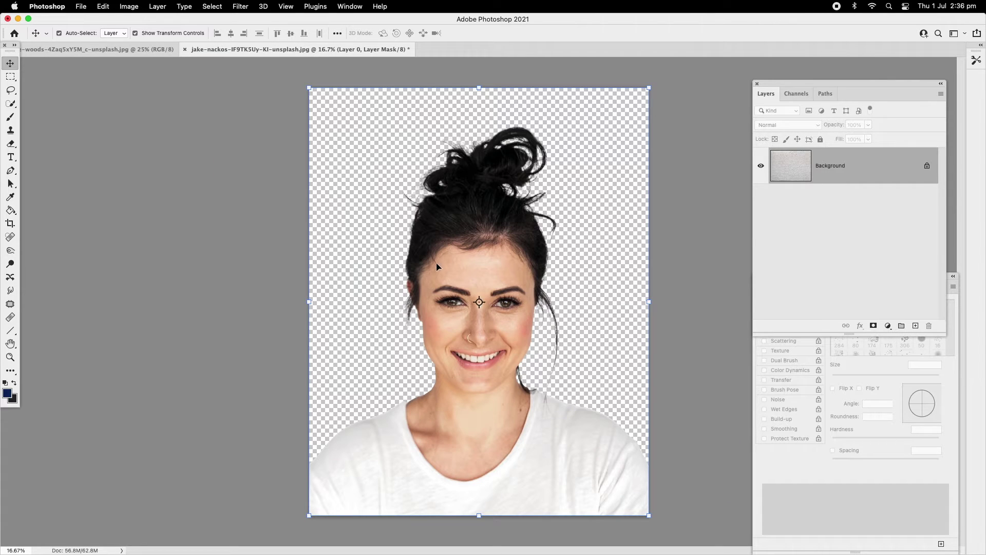
pyautogui.moveTo(437, 267); pyautogui.dragTo(431, 265)
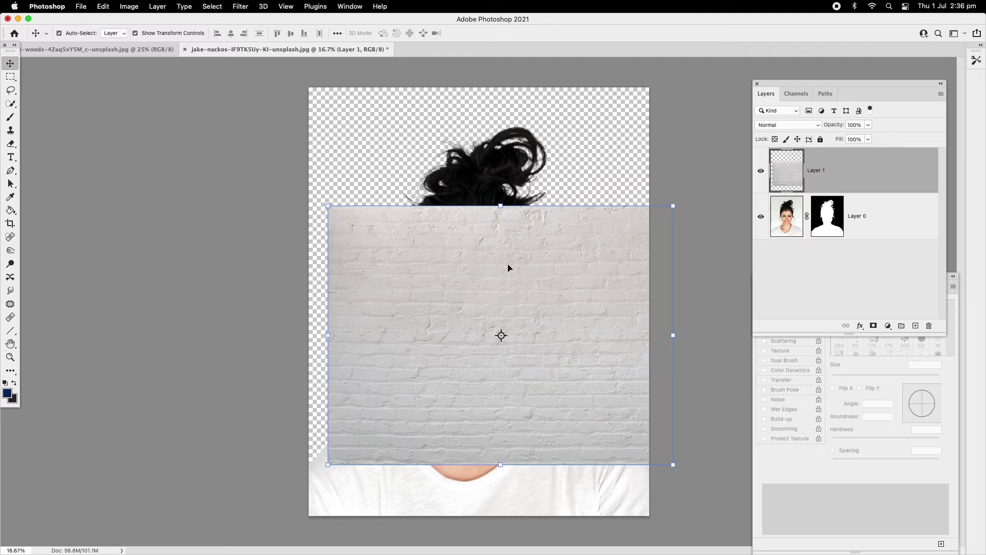
# Scale the brick wall layer to 182.44% to cover the canvas and place the masked portrait layer above it.
pyautogui.moveTo(510, 270); pyautogui.dragTo(488, 324)
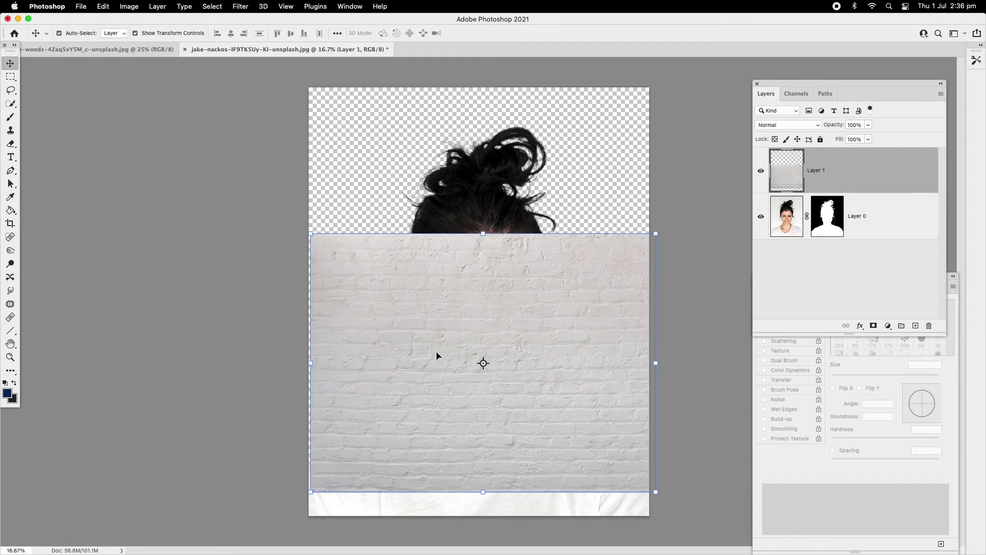
pyautogui.moveTo(484, 236); pyautogui.dragTo(475, 50)
pyautogui.moveTo(443, 285); pyautogui.dragTo(440, 306)
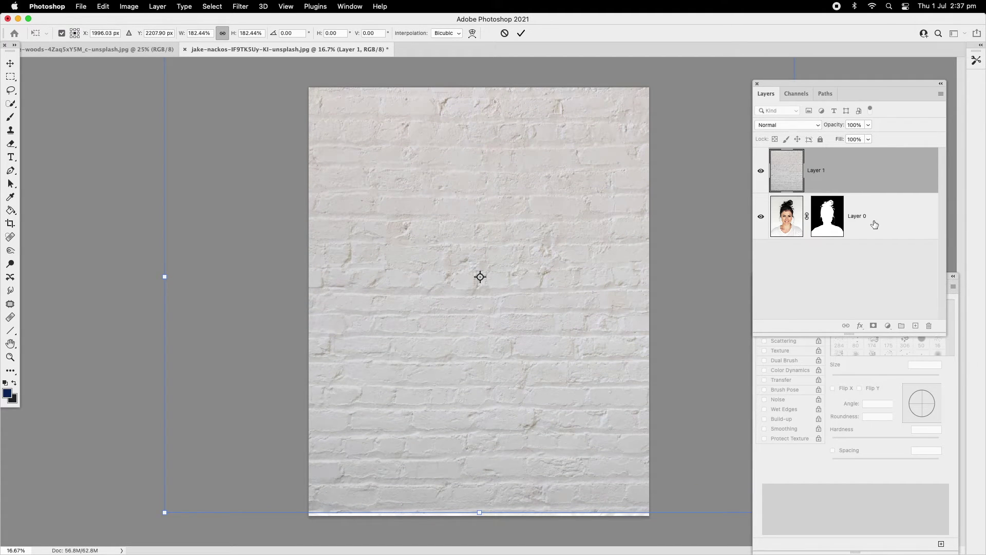
pyautogui.moveTo(874, 225); pyautogui.dragTo(874, 175)
pyautogui.moveTo(886, 222); pyautogui.dragTo(881, 169)
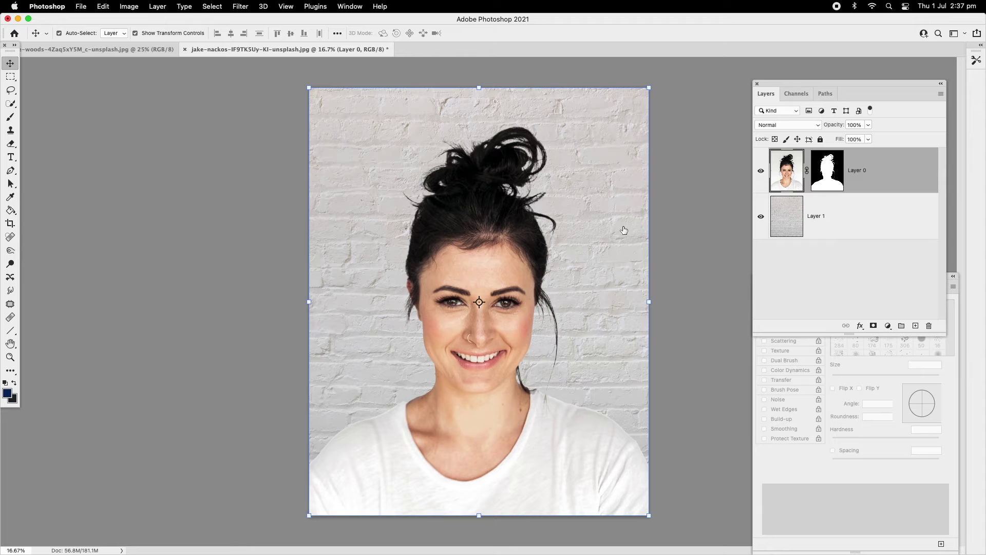
# Enlarge the brick wall layer by a further 126.10%, reposition it behind the woman, and select the portrait layer.
pyautogui.click(591, 247)
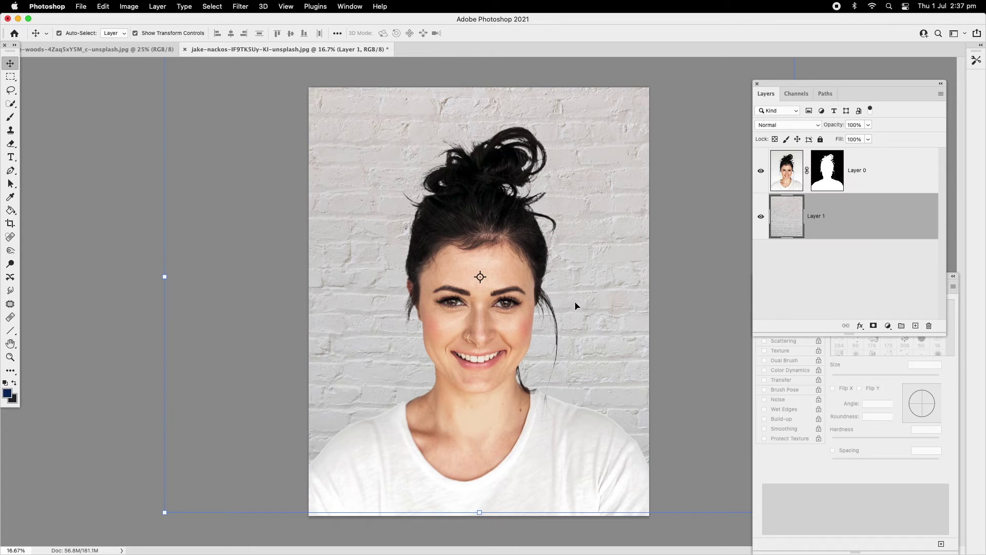
pyautogui.moveTo(164, 277); pyautogui.dragTo(1, 262)
pyautogui.moveTo(345, 194); pyautogui.dragTo(368, 192)
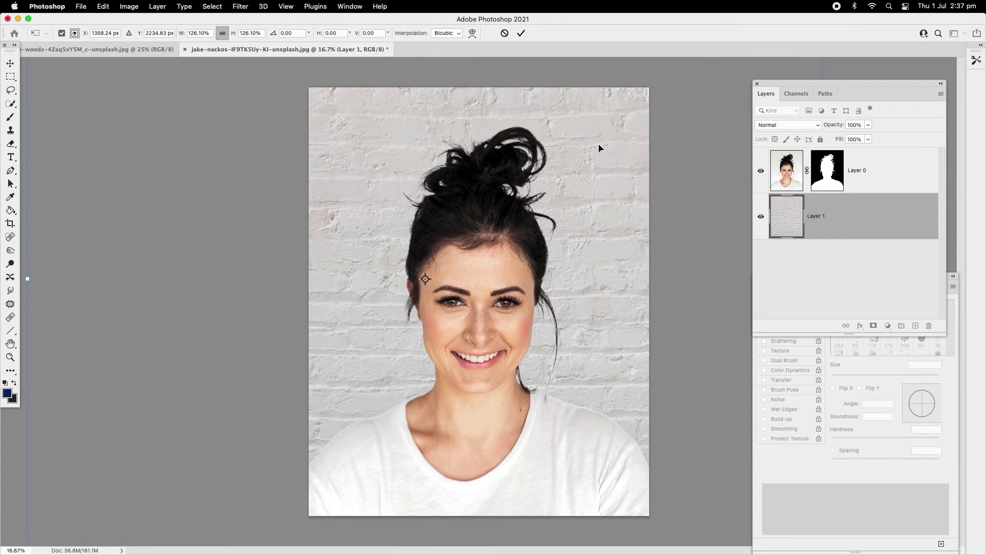
pyautogui.click(875, 181)
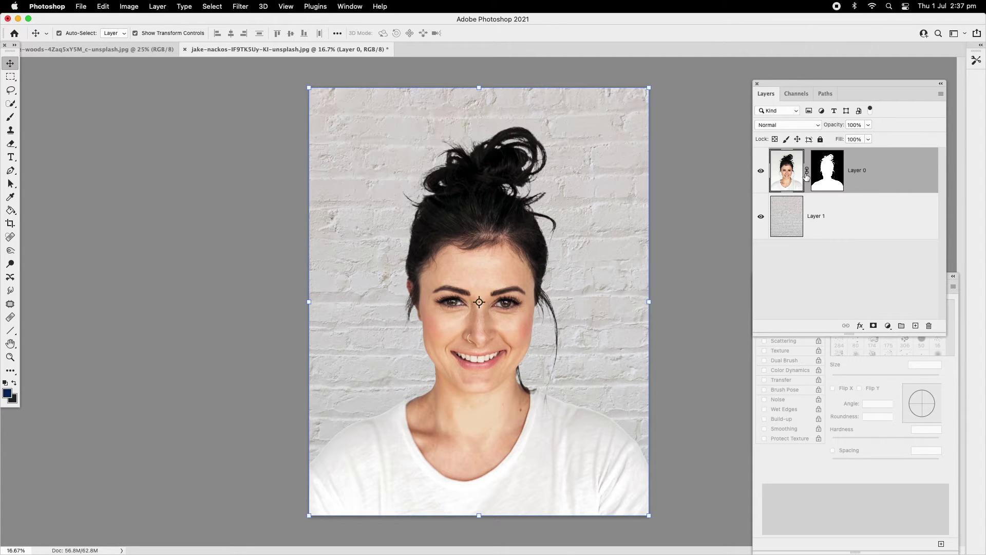
# Examine the edges of the woman's hair against the brick wall up close.
pyautogui.click(10, 357)
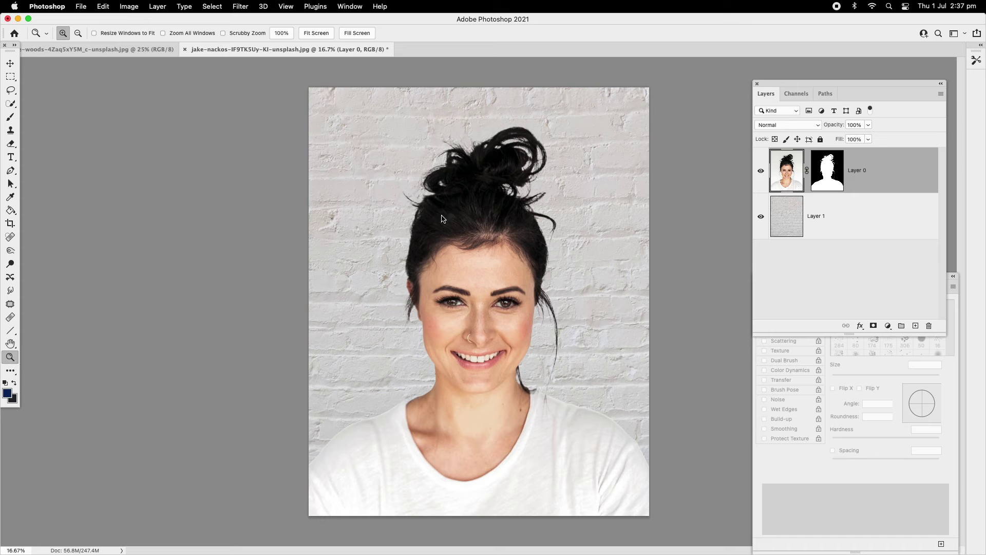
pyautogui.click(484, 164)
pyautogui.click(484, 160)
pyautogui.click(484, 160)
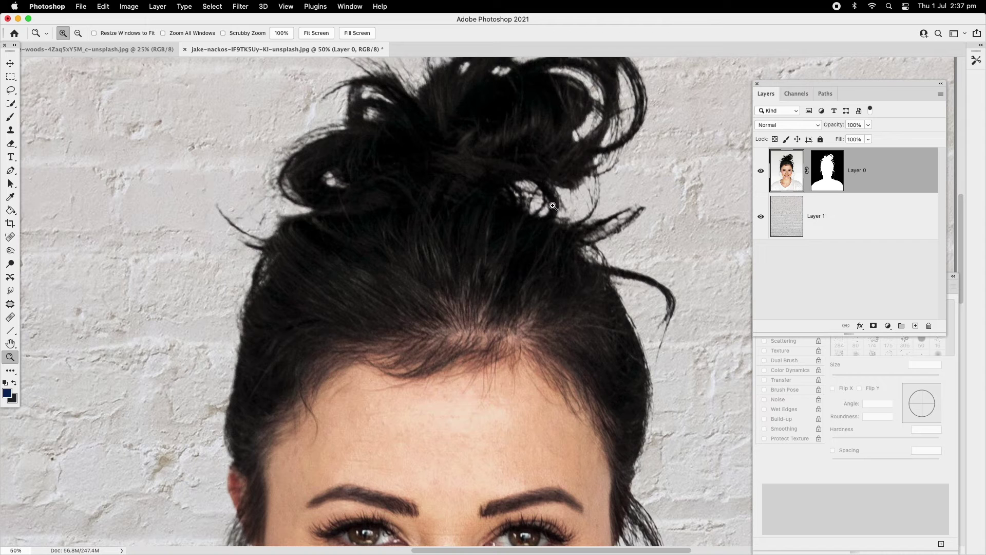
pyautogui.rightClick(514, 135)
pyautogui.click(546, 136)
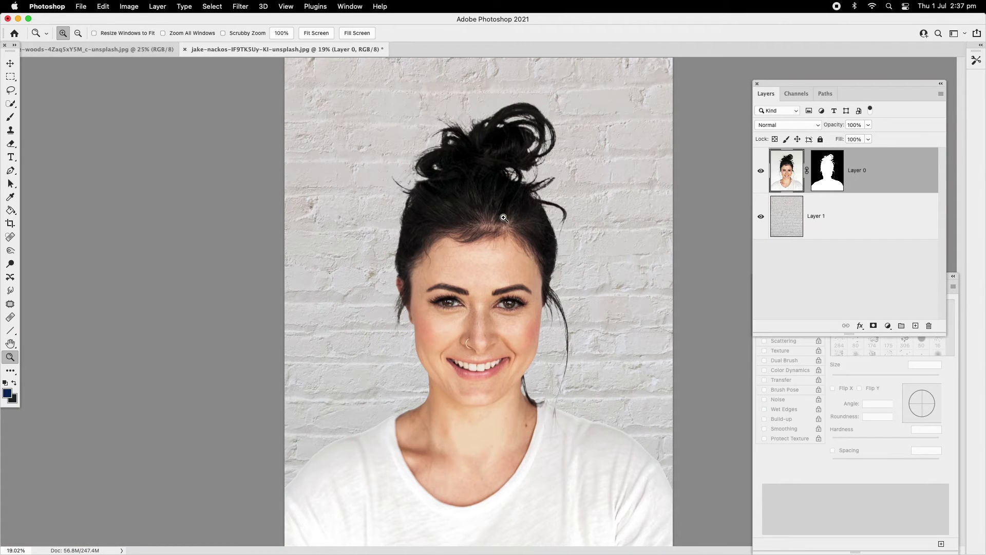
# Convert the masked portrait layer to a smart object and rasterize it to bake in the mask.
pyautogui.rightClick(870, 176)
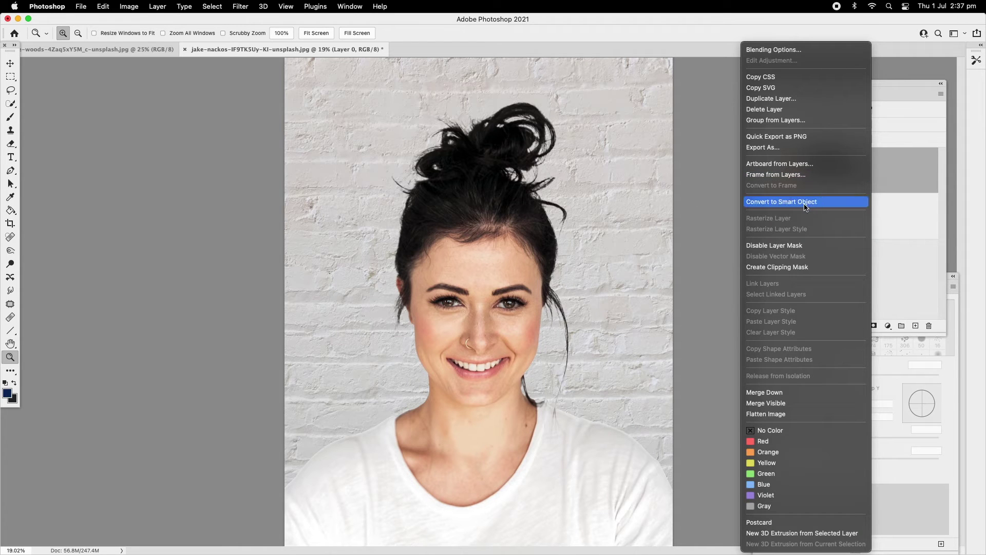
pyautogui.click(826, 206)
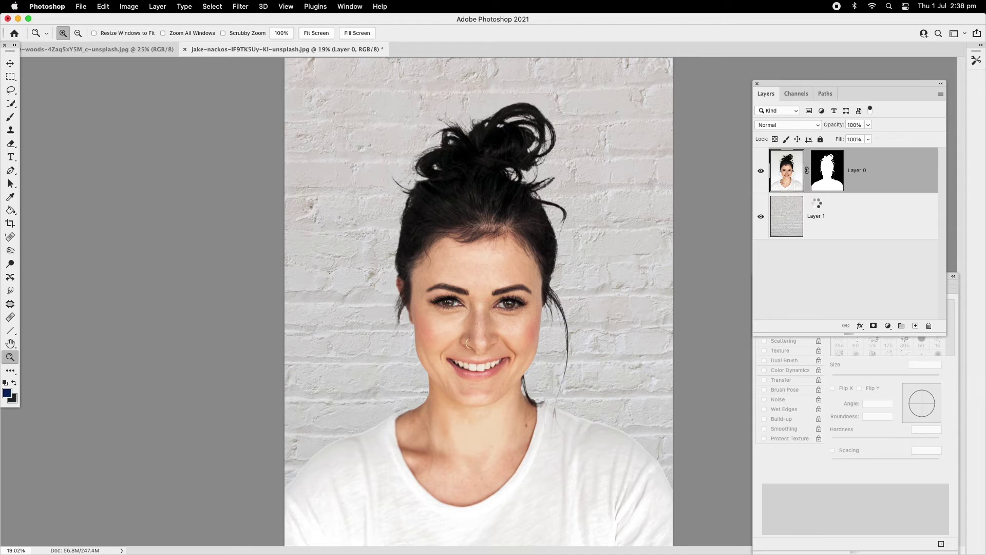
pyautogui.rightClick(835, 178)
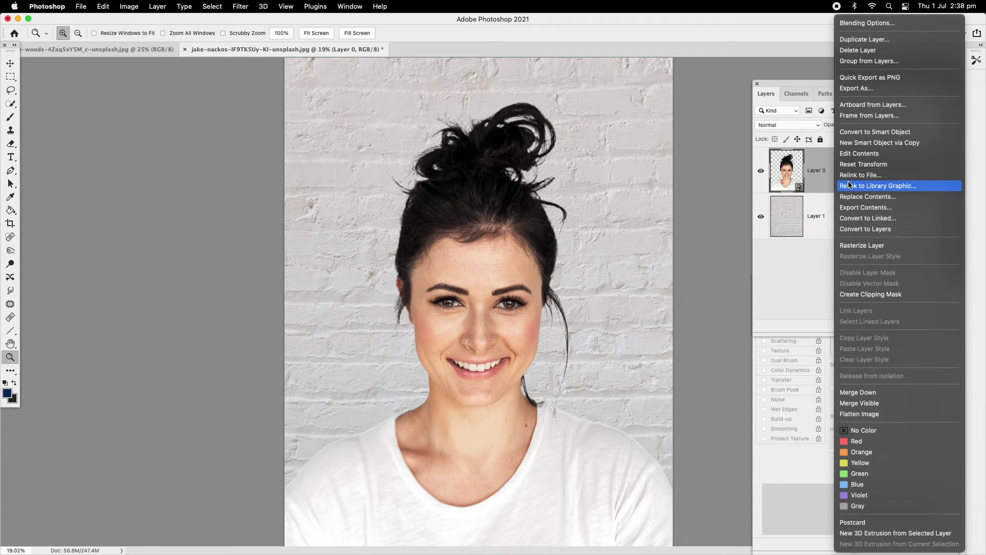
pyautogui.click(888, 249)
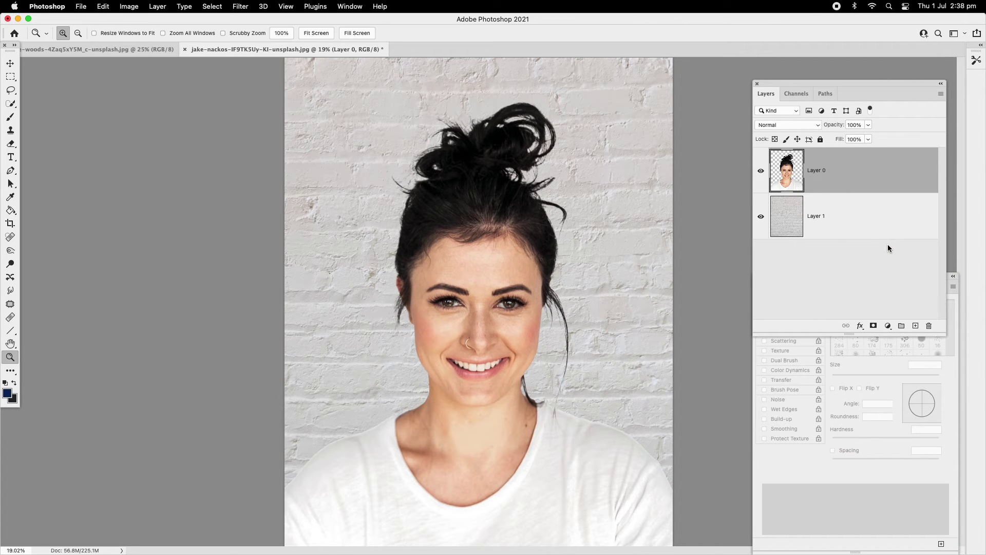
# Duplicate the cut-out portrait layer within the same document as Layer 0 copy.
pyautogui.rightClick(838, 173)
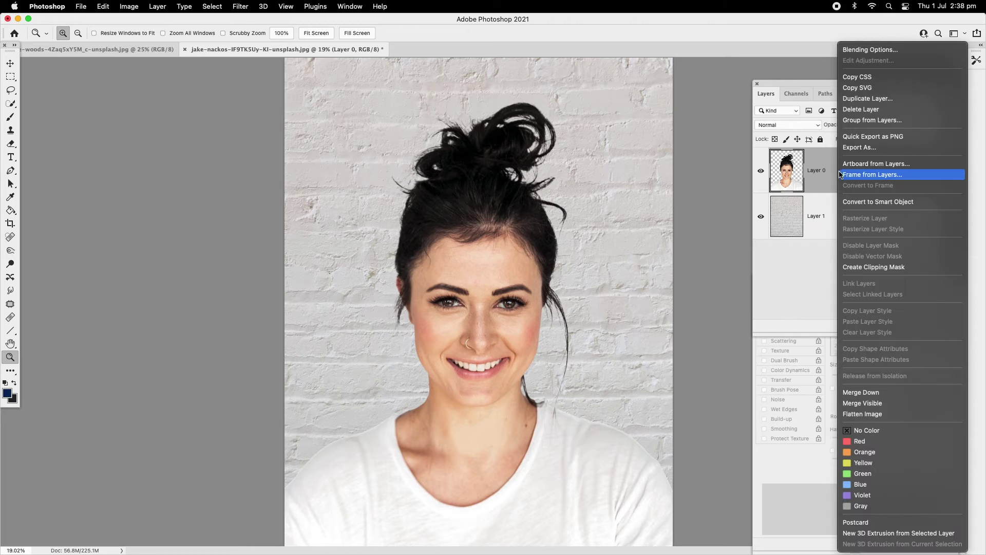
pyautogui.click(880, 101)
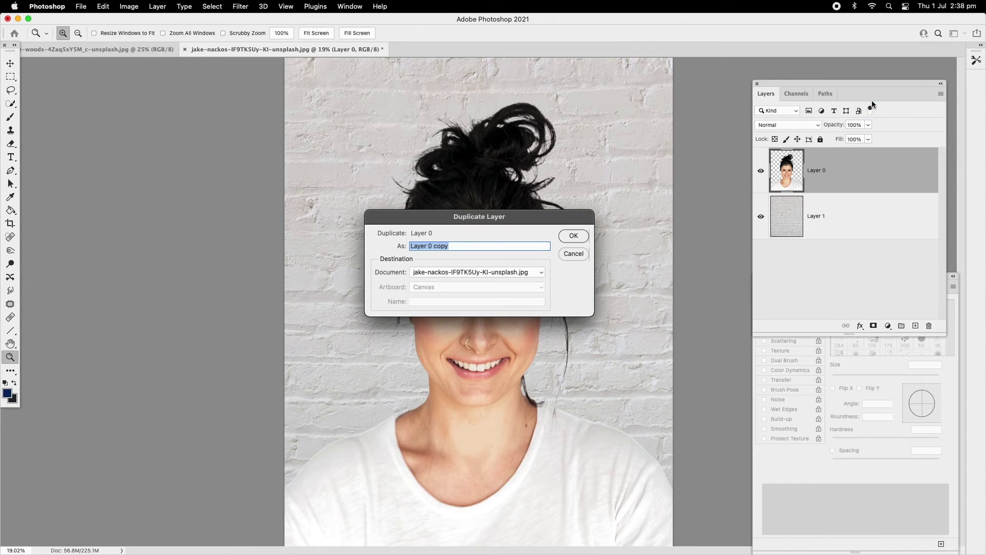
pyautogui.click(574, 236)
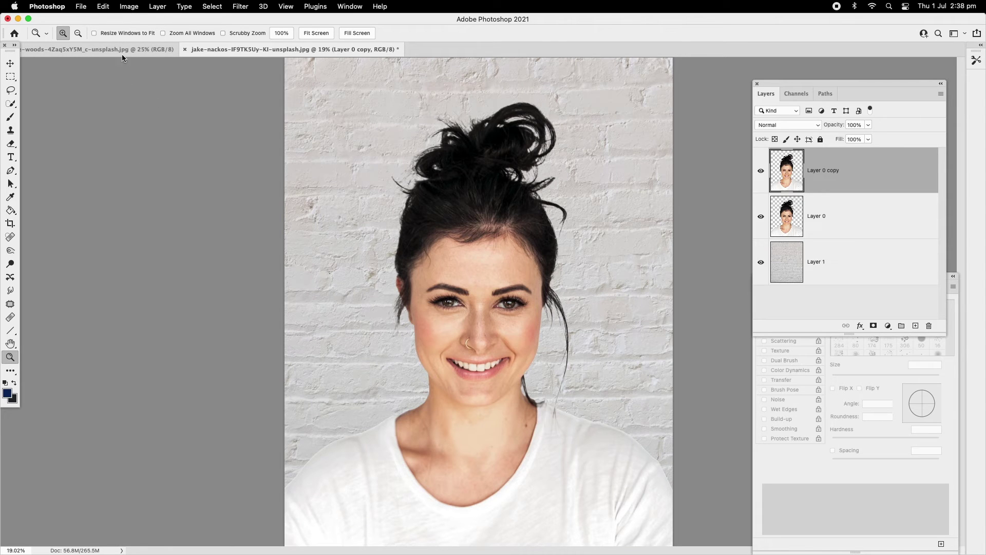
# Darken the duplicated portrait into a black silhouette with a Levels adjustment, setting the black input level to 253.
pyautogui.click(131, 8)
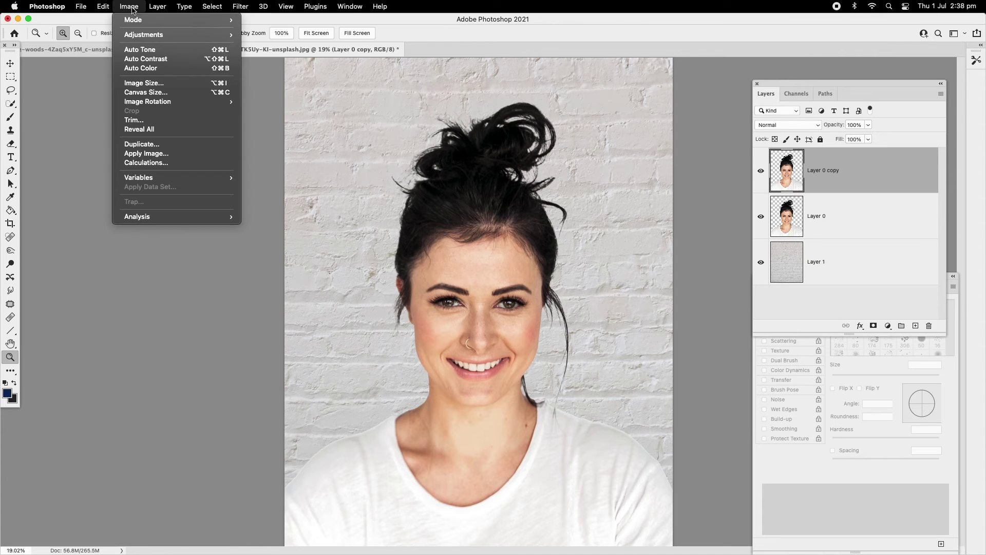
pyautogui.moveTo(143, 36)
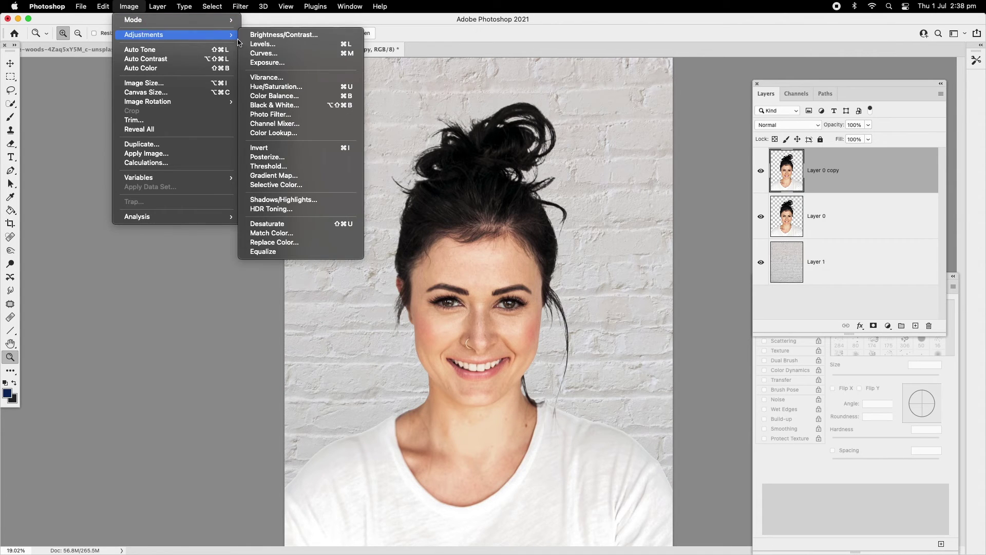
pyautogui.click(265, 45)
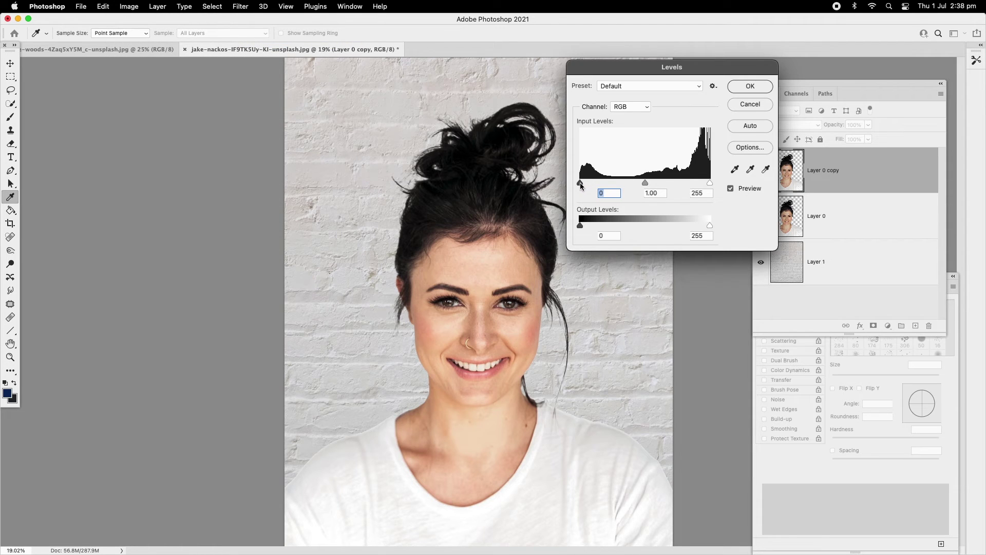
pyautogui.moveTo(582, 185); pyautogui.dragTo(721, 188)
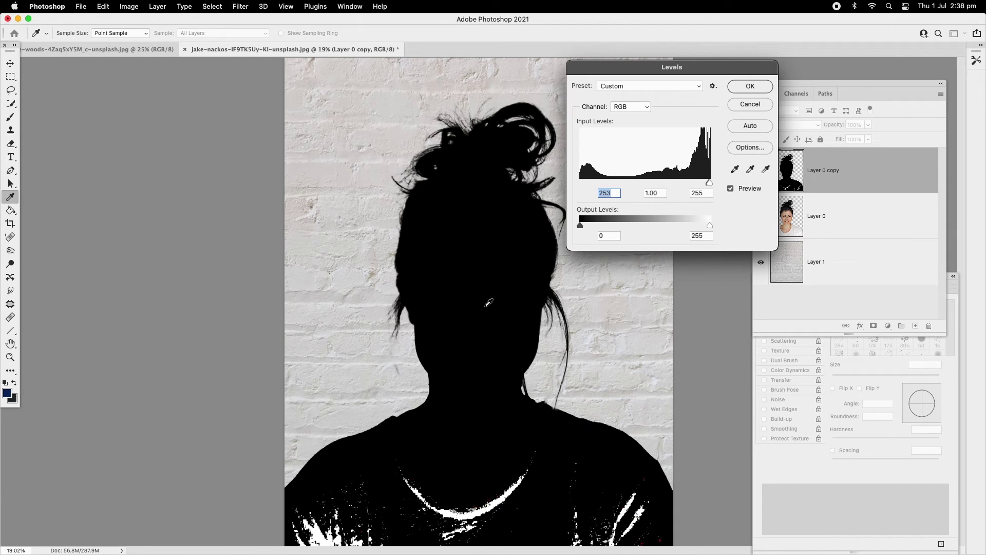
pyautogui.click(751, 87)
pyautogui.press('z')
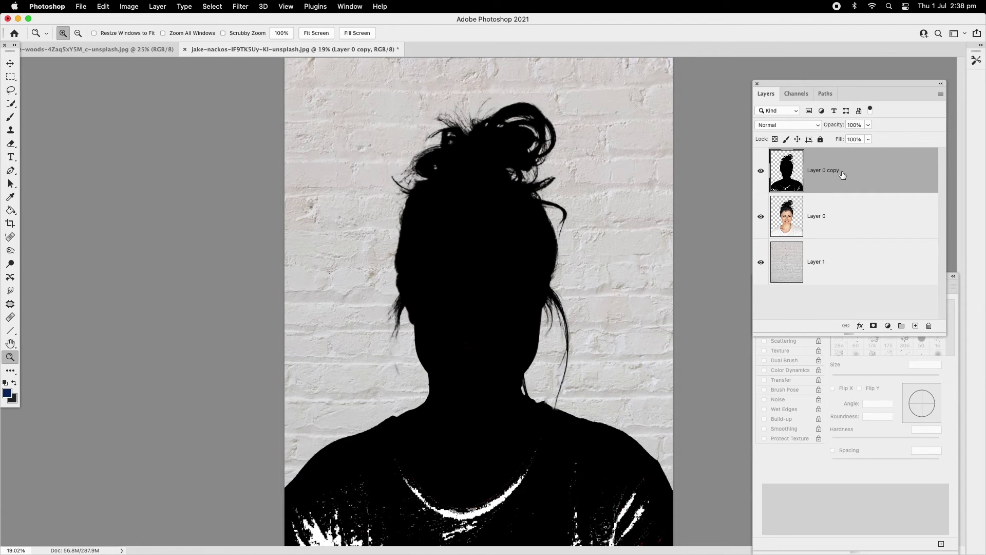
# Place the black silhouette layer beneath the portrait layer and offset it slightly to the left and down as a shadow.
pyautogui.moveTo(847, 174); pyautogui.dragTo(828, 233)
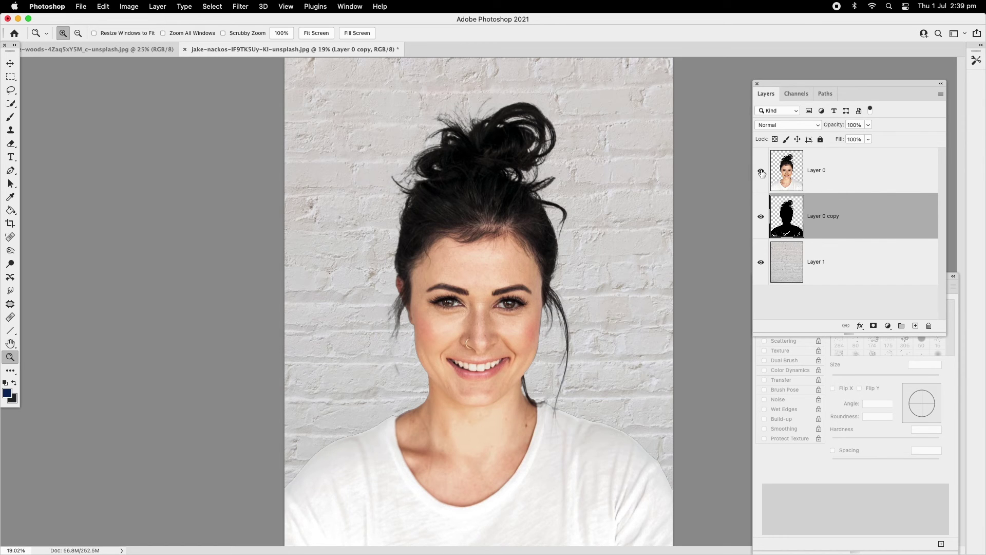
pyautogui.moveTo(827, 222); pyautogui.dragTo(829, 170)
pyautogui.click(10, 63)
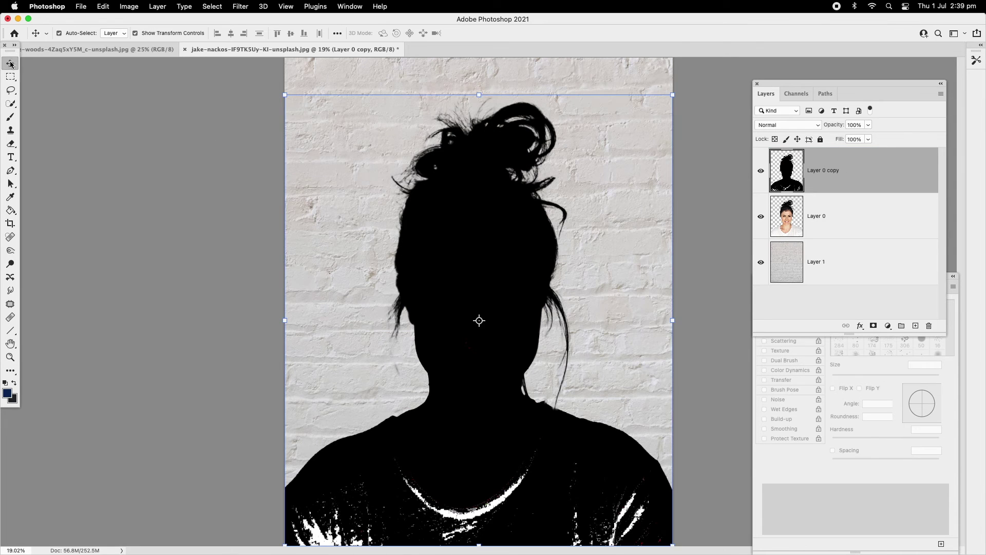
pyautogui.moveTo(467, 227); pyautogui.dragTo(429, 223)
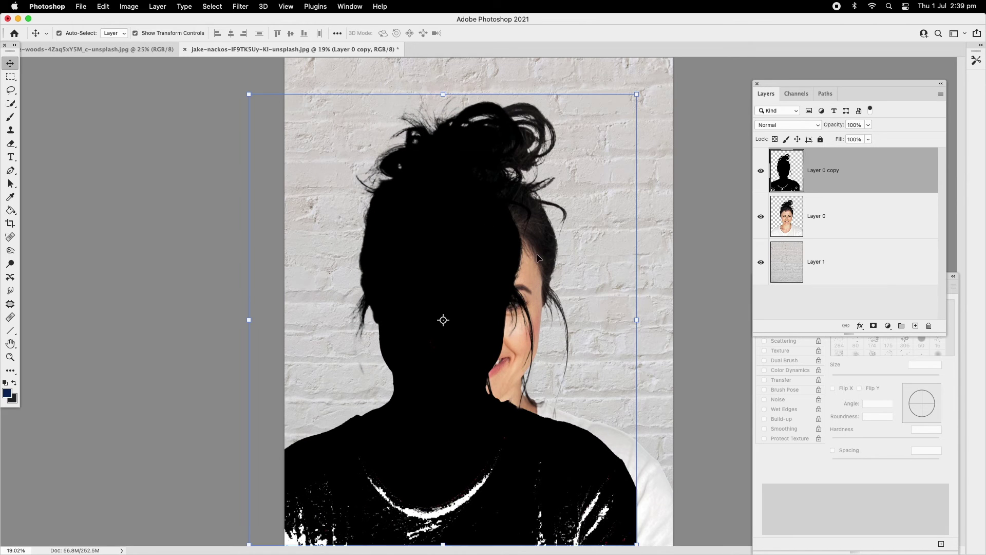
pyautogui.moveTo(838, 176); pyautogui.dragTo(833, 240)
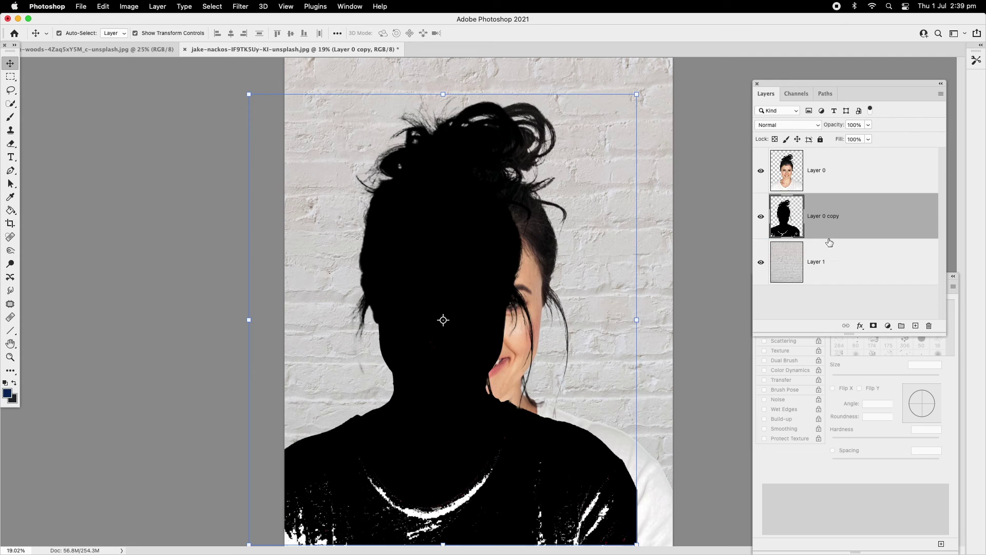
pyautogui.moveTo(374, 245)
pyautogui.mouseDown()
pyautogui.moveTo(376, 255)
pyautogui.moveTo(384, 248)
pyautogui.mouseUp()
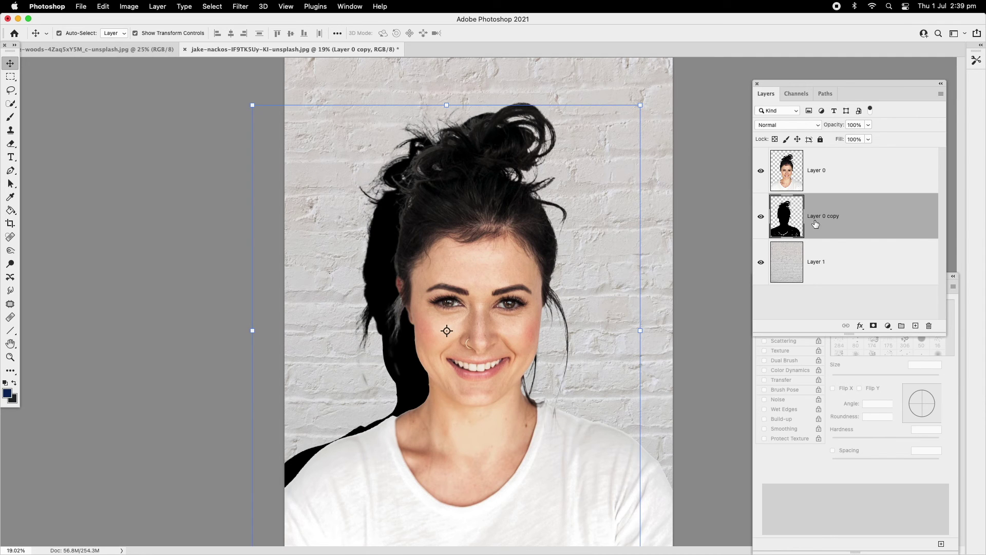
# Set the silhouette layer's blend mode to Overlay and soften it with a Gaussian Blur of 6.2 pixels radius.
pyautogui.click(819, 129)
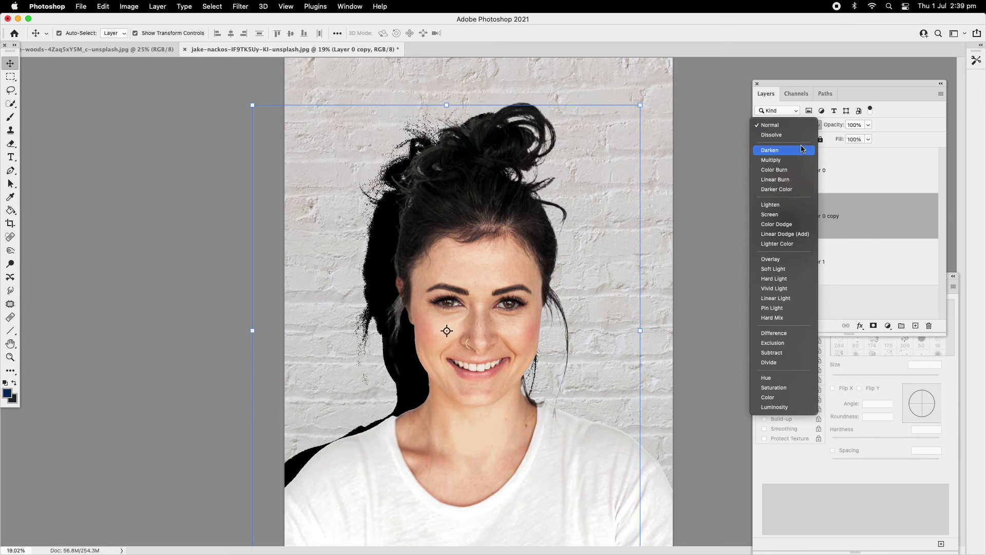
pyautogui.click(783, 262)
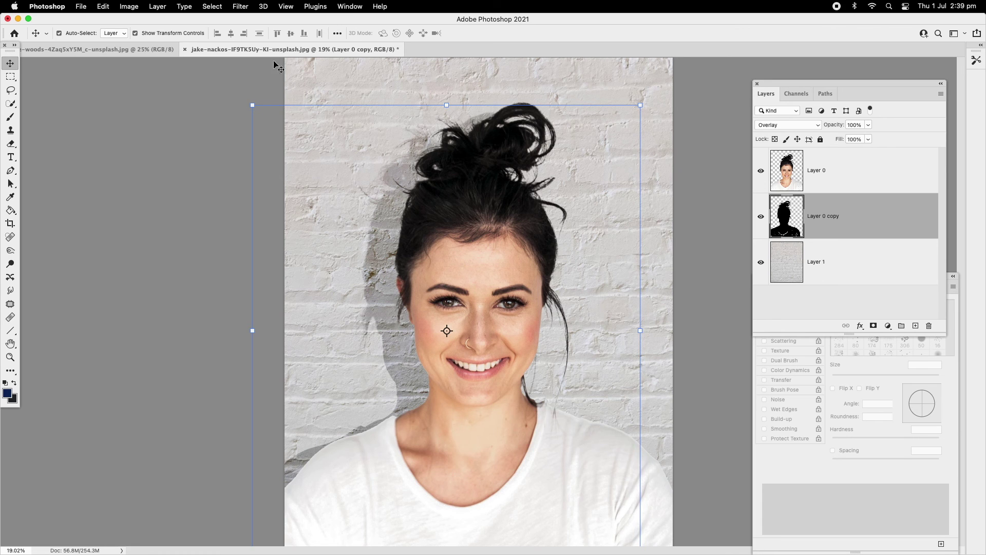
pyautogui.click(242, 7)
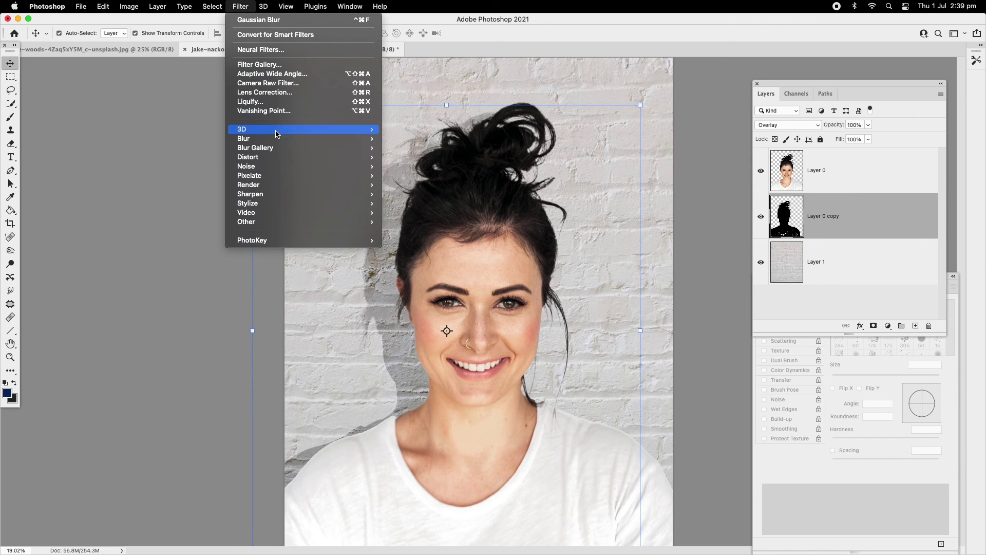
pyautogui.moveTo(276, 138)
pyautogui.click(430, 177)
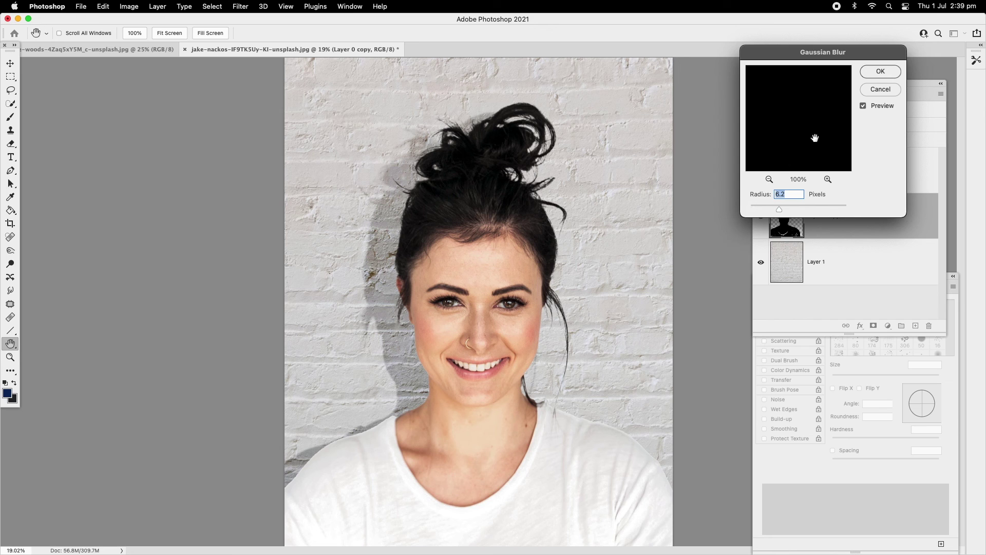
pyautogui.click(874, 74)
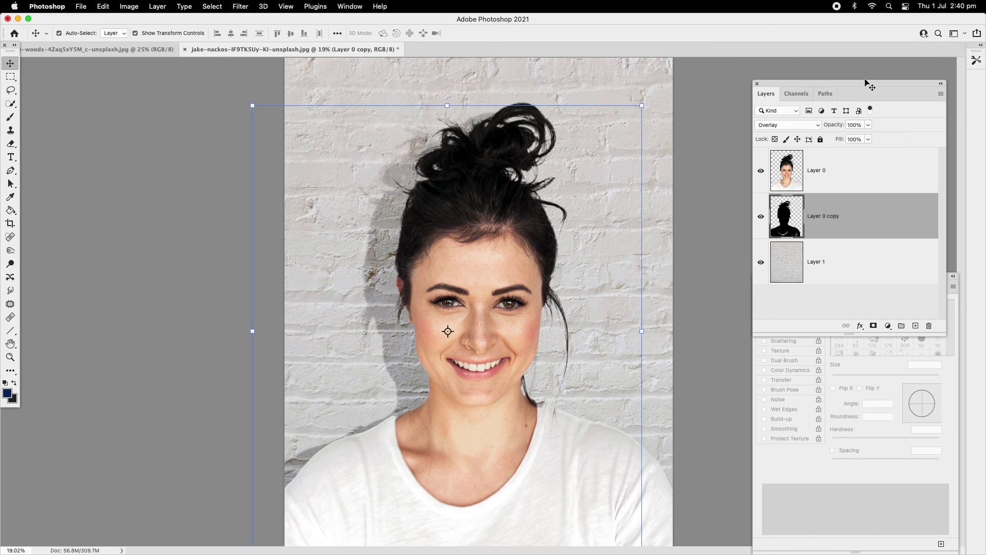
# Flatten the portrait, shadow and brick wall layers into a single background layer.
pyautogui.click(10, 358)
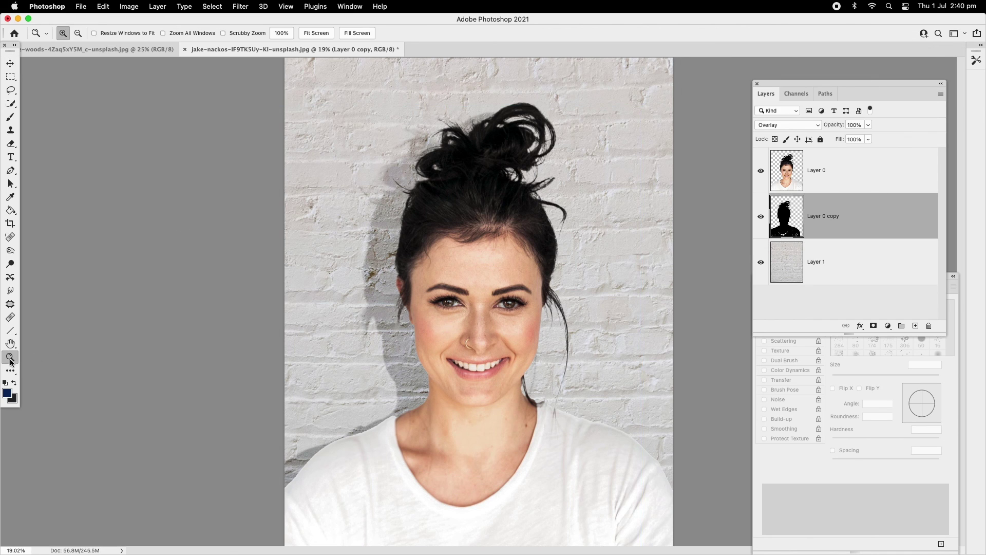
pyautogui.keyDown('alt'); pyautogui.click(449, 315); pyautogui.keyUp('alt')
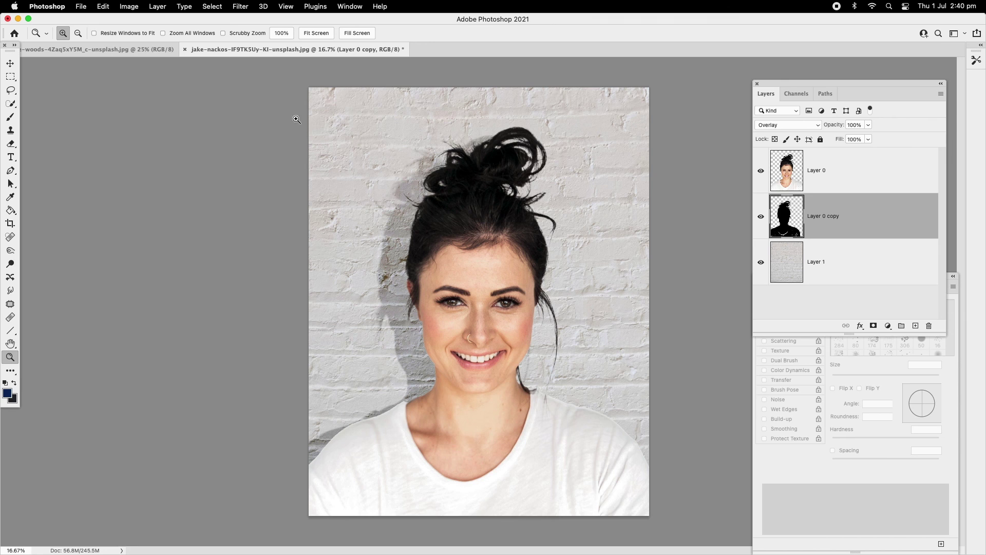
pyautogui.click(157, 6)
pyautogui.moveTo(192, 399)
pyautogui.click(222, 385)
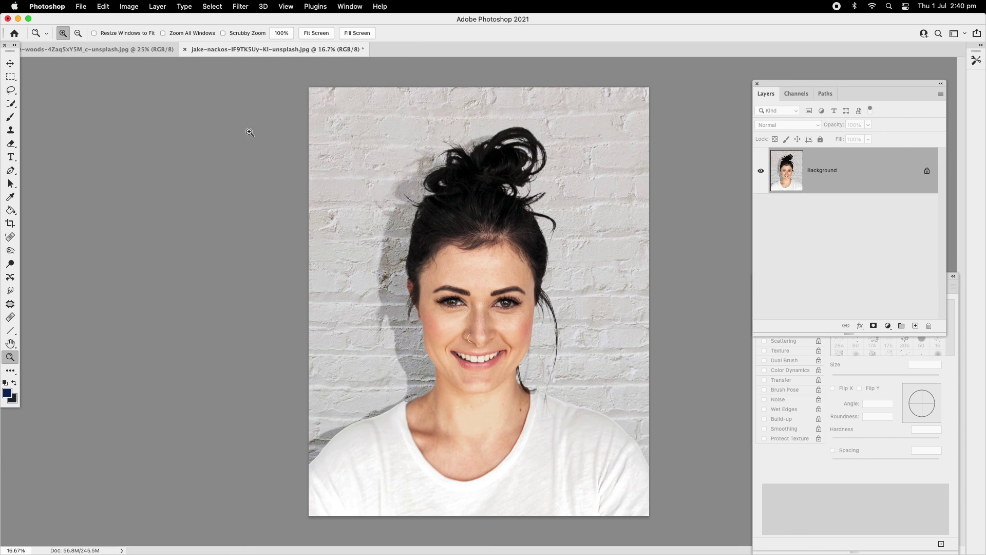